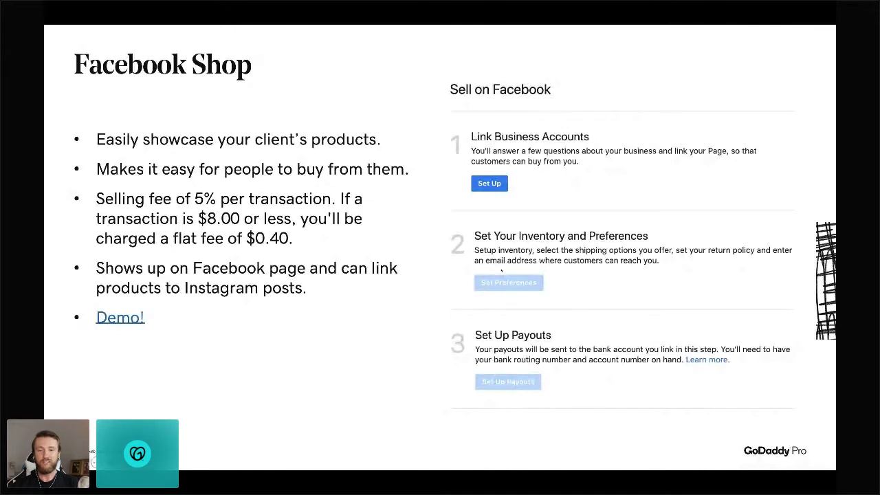
Switch to the Facebook Page's shop and examine the details and color options of the product "Another awesome bike"
{"action": "key", "text": "ctrl+Right"}
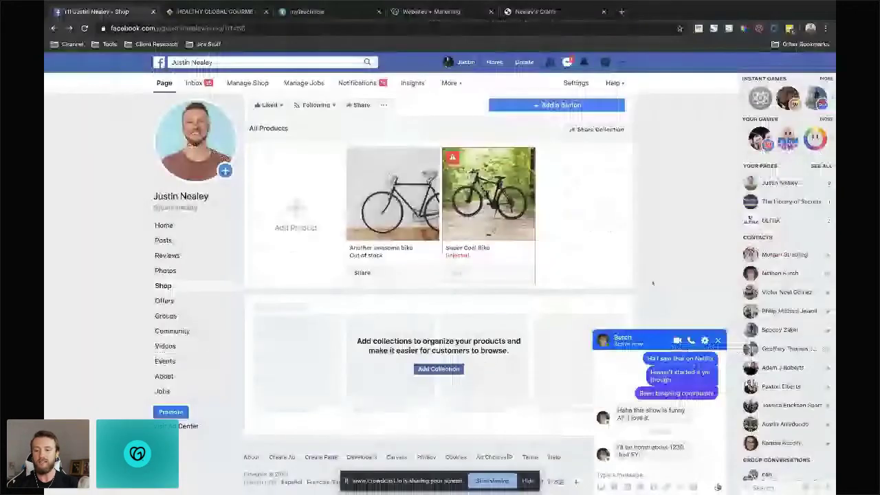
{"action": "left_click", "coordinate": [527, 481]}
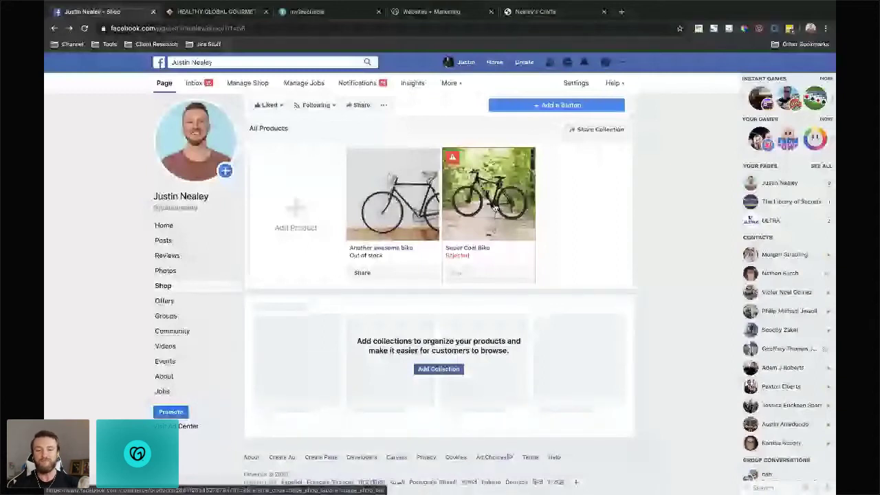
{"action": "left_click", "coordinate": [451, 254]}
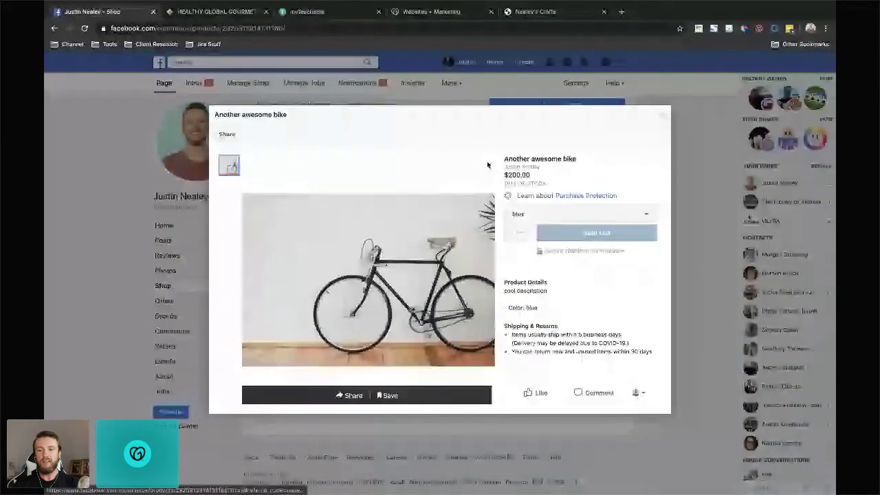
{"action": "left_click", "coordinate": [543, 214]}
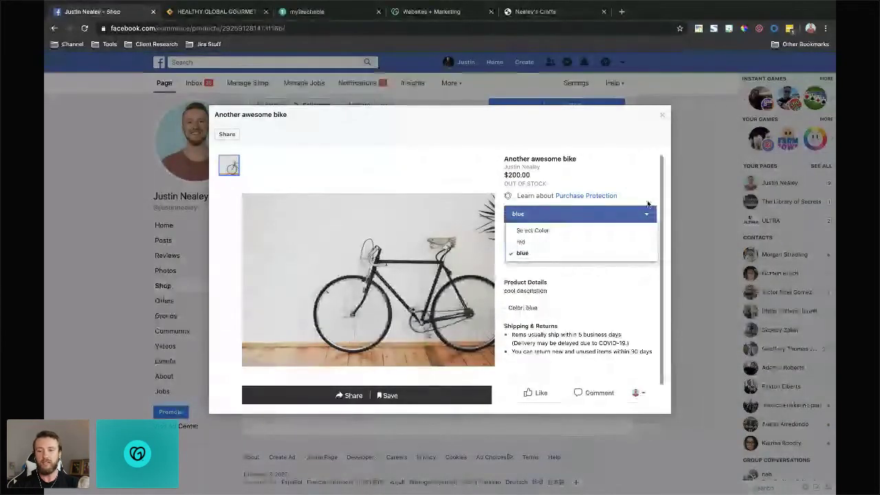
{"action": "left_click", "coordinate": [596, 254]}
{"action": "scroll", "coordinate": [599, 311], "scroll_direction": "down", "scroll_amount": 2}
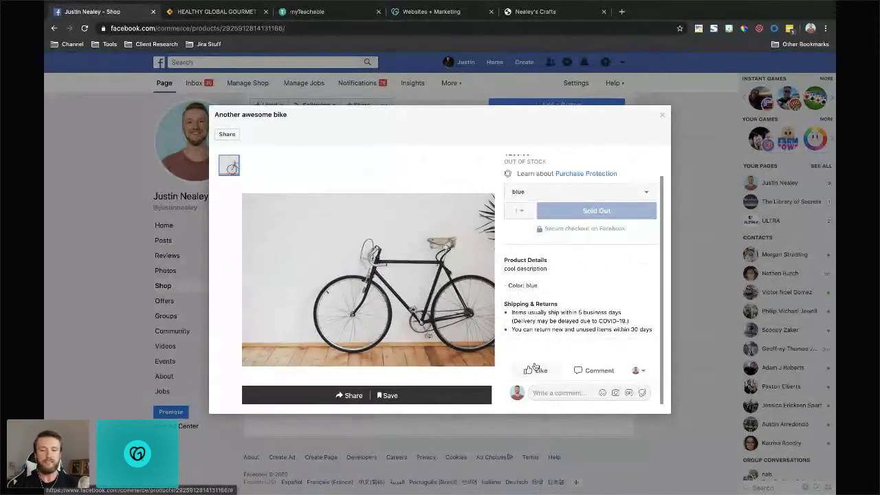
{"action": "left_click", "coordinate": [665, 118]}
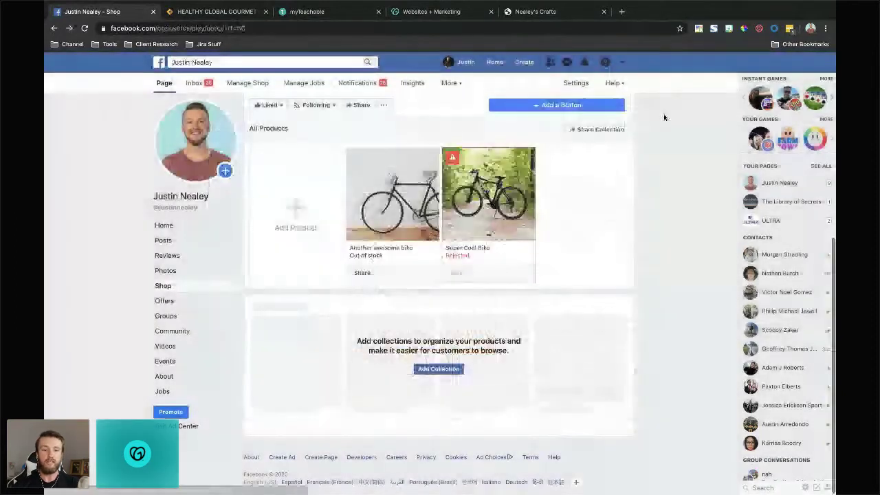
Open the shop's catalog in Catalog Manager by adding a product, and review the catalog's use cases
{"action": "mouse_move", "coordinate": [317, 104]}
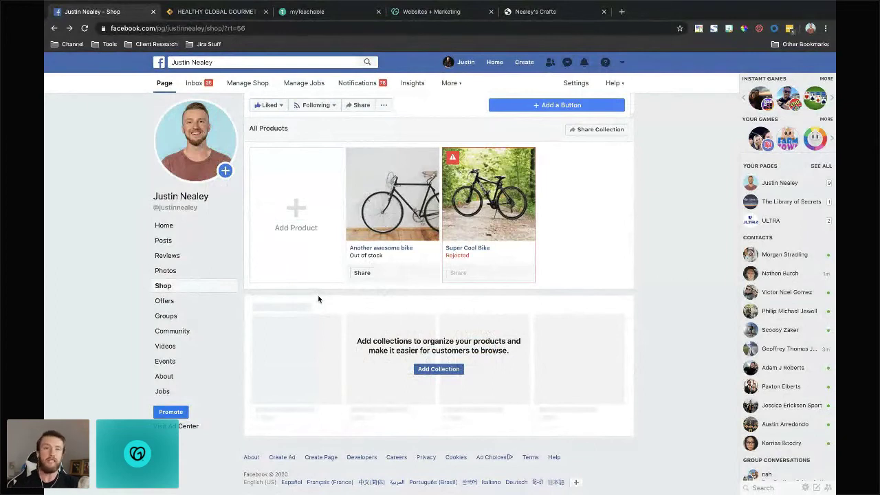
{"action": "left_click", "coordinate": [276, 216]}
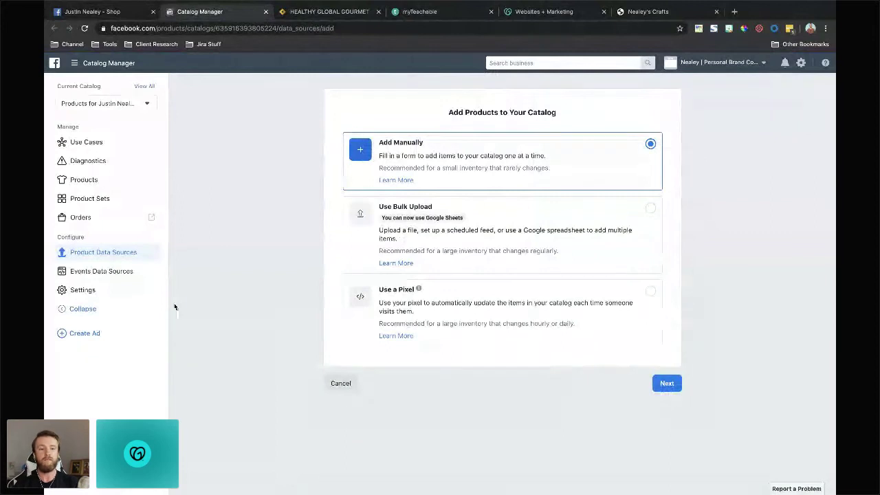
{"action": "left_click", "coordinate": [86, 141]}
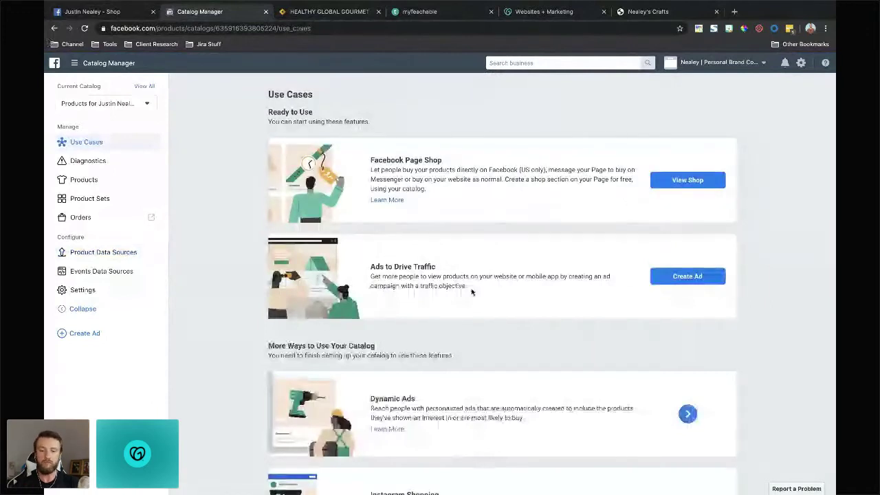
{"action": "scroll", "coordinate": [472, 292], "scroll_direction": "down", "scroll_amount": 2}
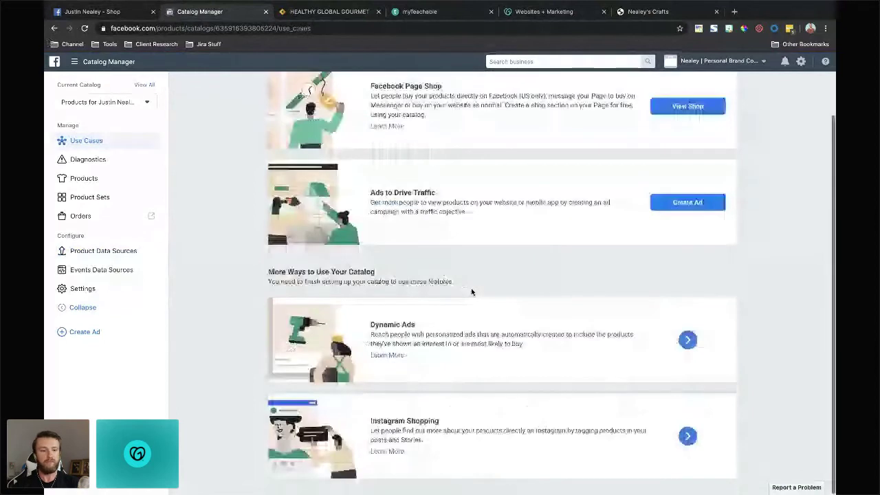
{"action": "scroll", "coordinate": [471, 292], "scroll_direction": "up", "scroll_amount": 2}
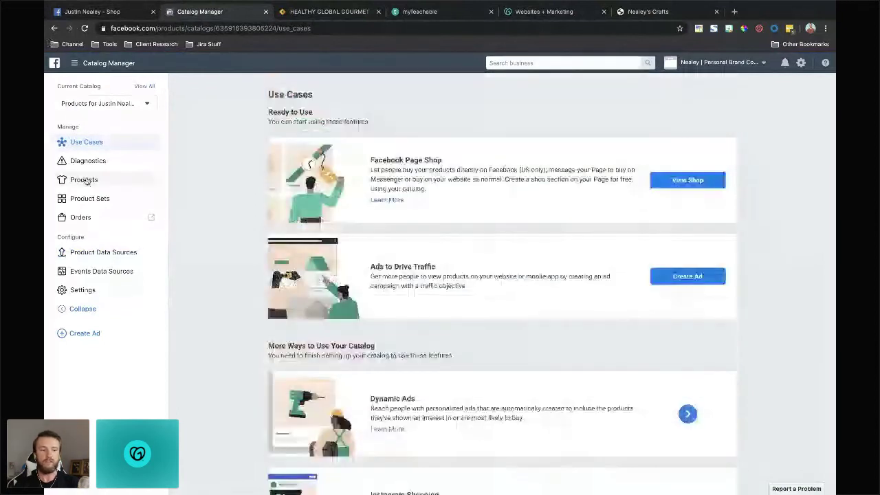
Show the catalog's products and start adding a new product manually
{"action": "left_click", "coordinate": [84, 181]}
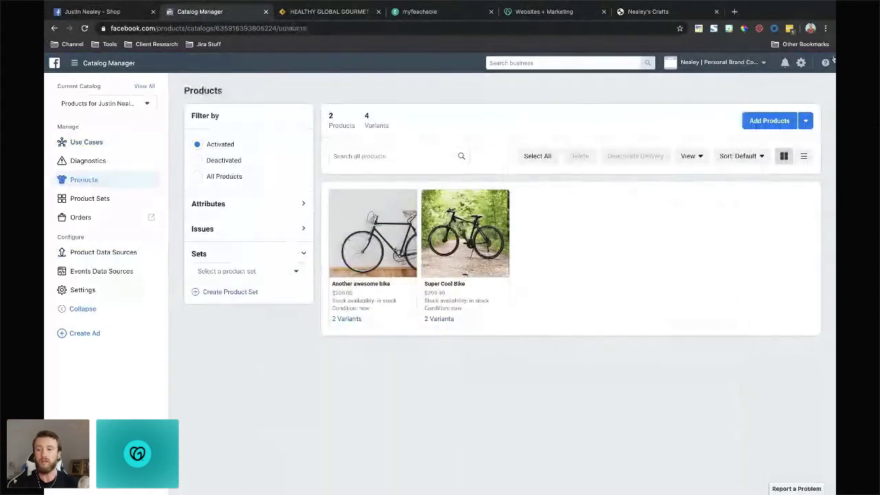
{"action": "left_click", "coordinate": [769, 121]}
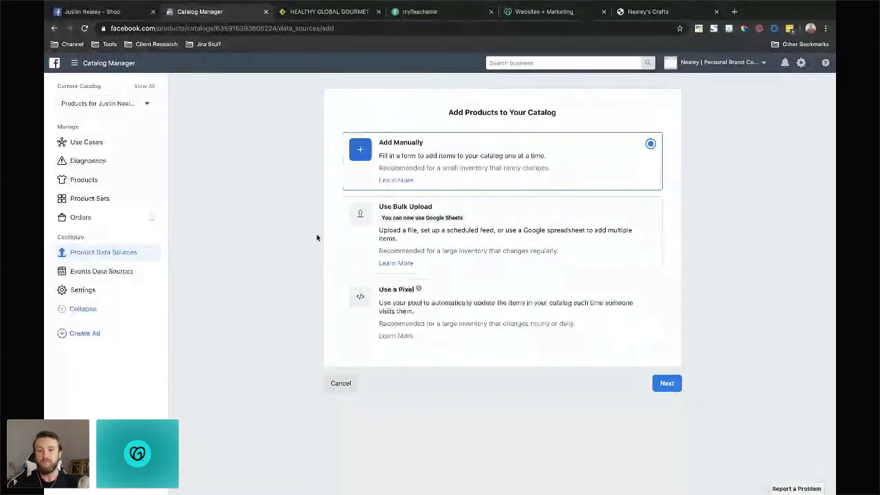
{"action": "left_click", "coordinate": [658, 383]}
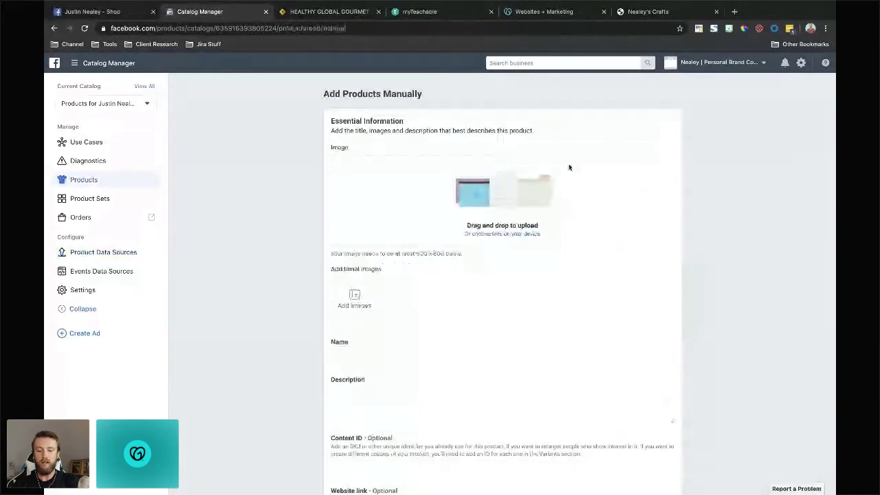
Search pexels.com for "bike", download the photo of the blue road bike by the brick wall, and use it as the product image
{"action": "key", "text": "ctrl+t"}
{"action": "type", "text": "pexels.com"}
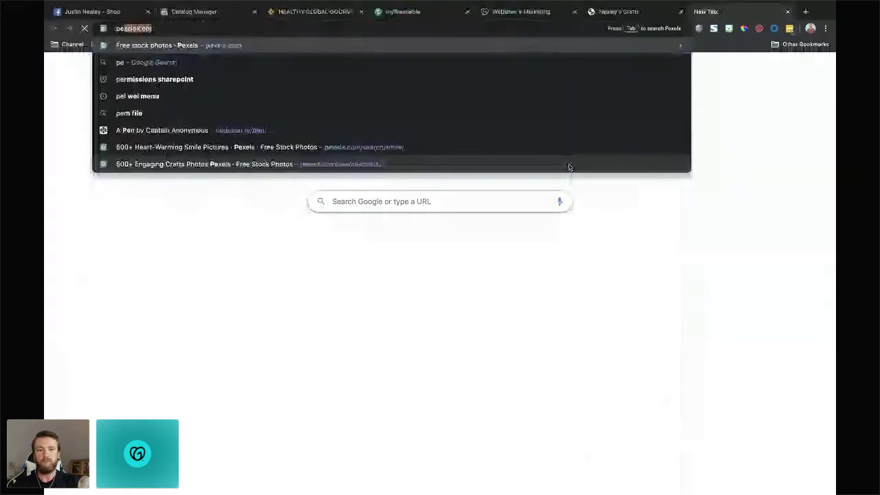
{"action": "key", "text": "Return"}
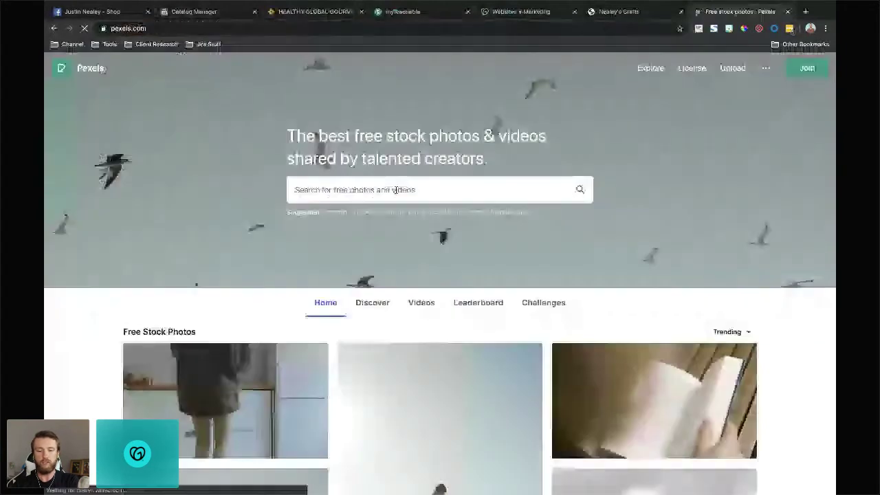
{"action": "left_click", "coordinate": [395, 190]}
{"action": "type", "text": "bike"}
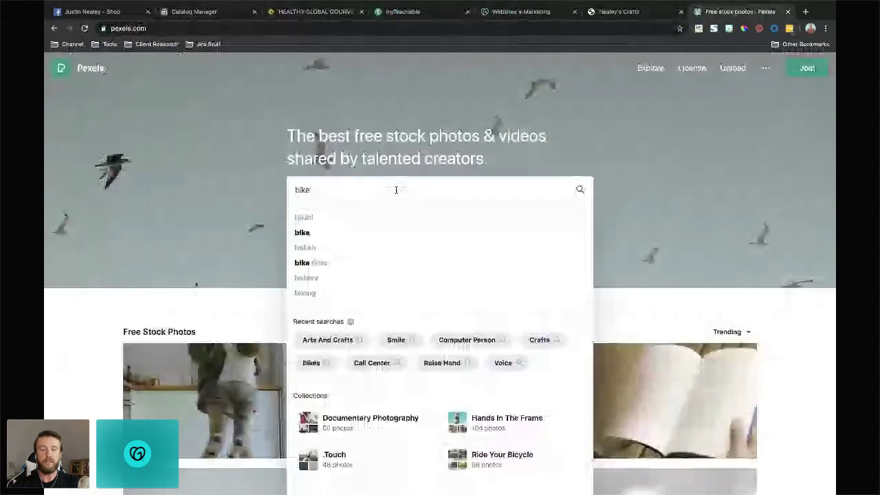
{"action": "key", "text": "Return"}
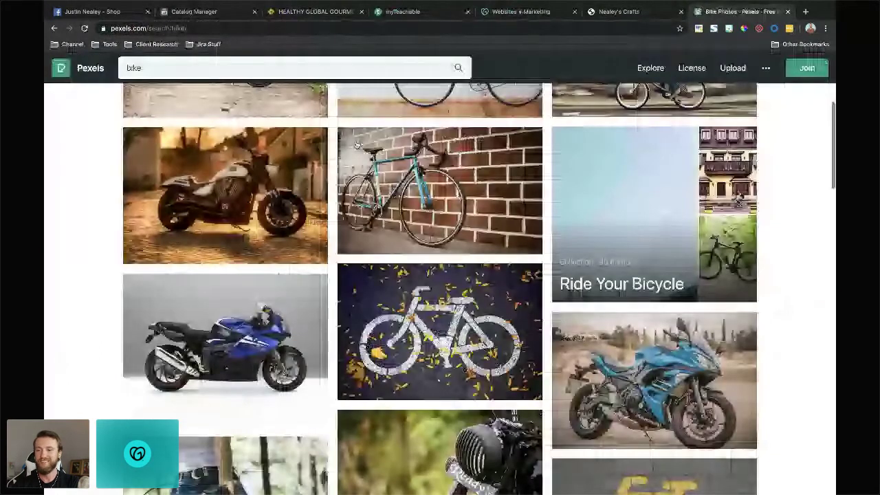
{"action": "left_click", "coordinate": [357, 144]}
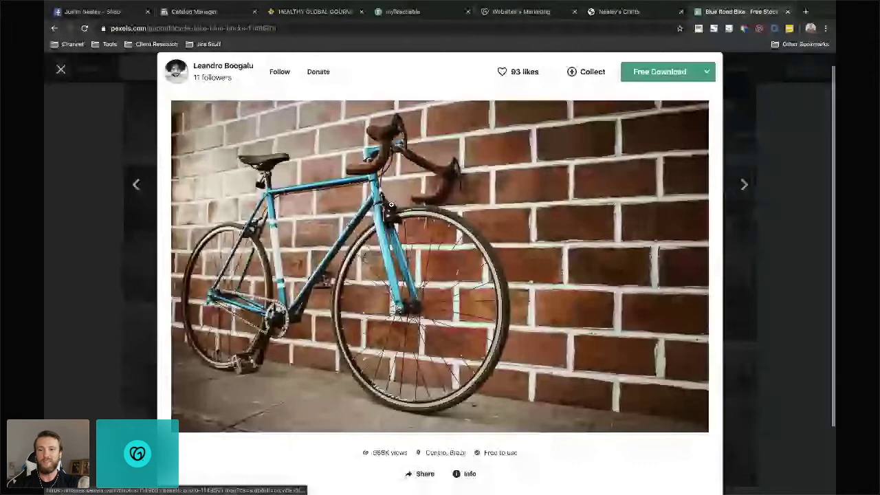
{"action": "left_click", "coordinate": [660, 72]}
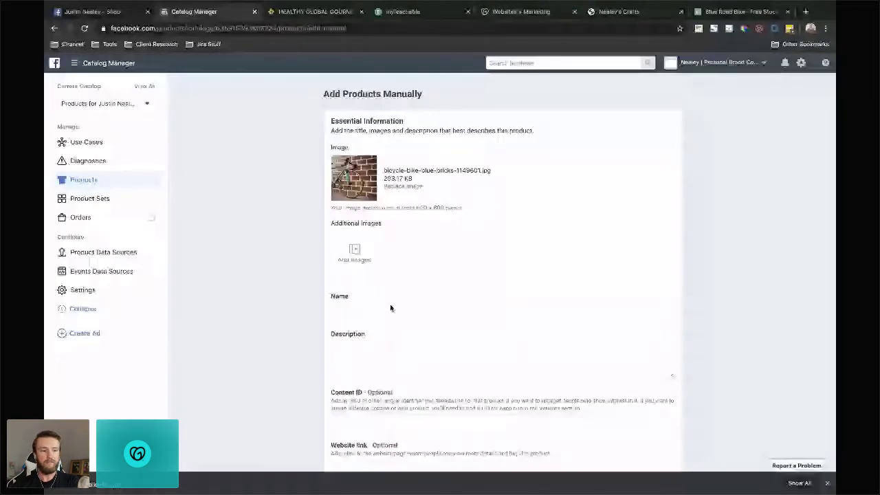
Name the product "Cool Name" and enter "Description" as its description
{"action": "left_click", "coordinate": [391, 308]}
{"action": "type", "text": "Cool Name"}
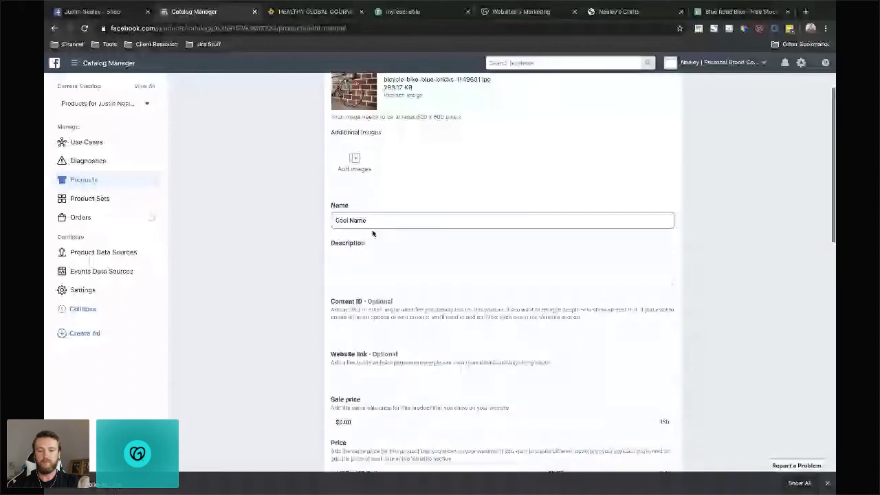
{"action": "left_click", "coordinate": [370, 263]}
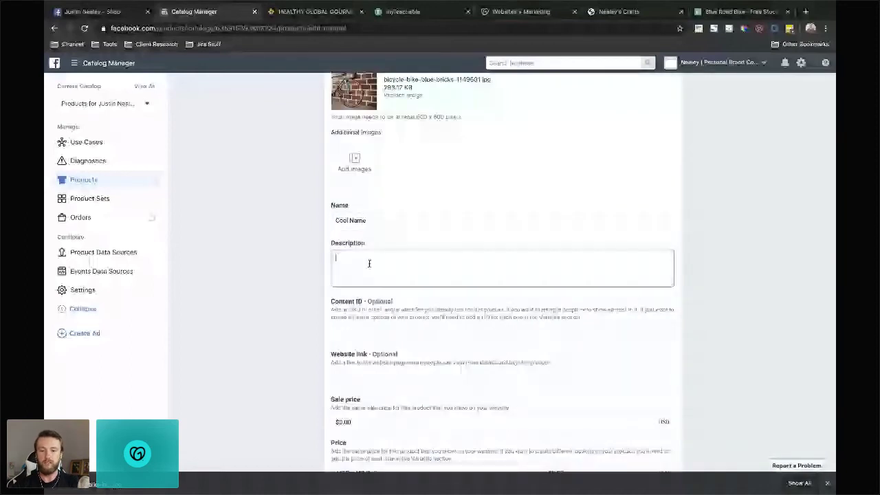
{"action": "type", "text": "Description"}
{"action": "scroll", "coordinate": [369, 264], "scroll_direction": "down", "scroll_amount": 1}
Set the product's sale price to $199.00 and clear the regular price value
{"action": "left_click", "coordinate": [370, 290]}
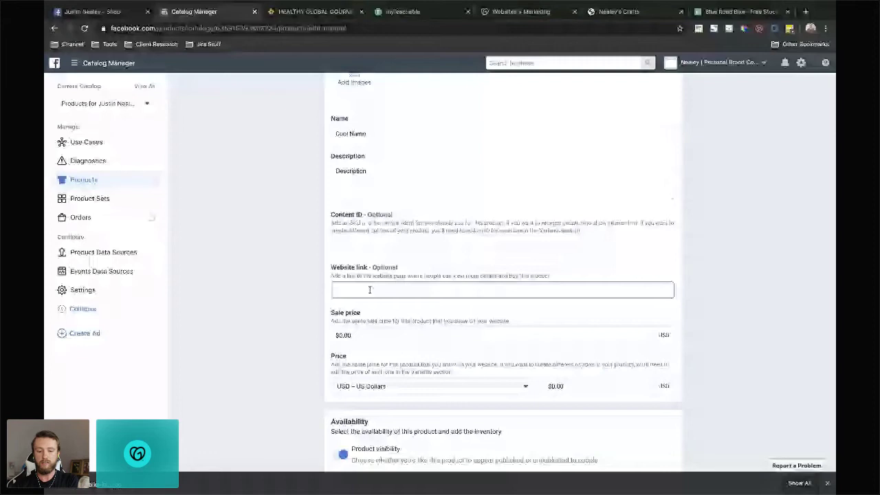
{"action": "left_click", "coordinate": [364, 335]}
{"action": "type", "text": "199"}
{"action": "key", "text": "Tab"}
{"action": "key", "text": "BackSpace"}
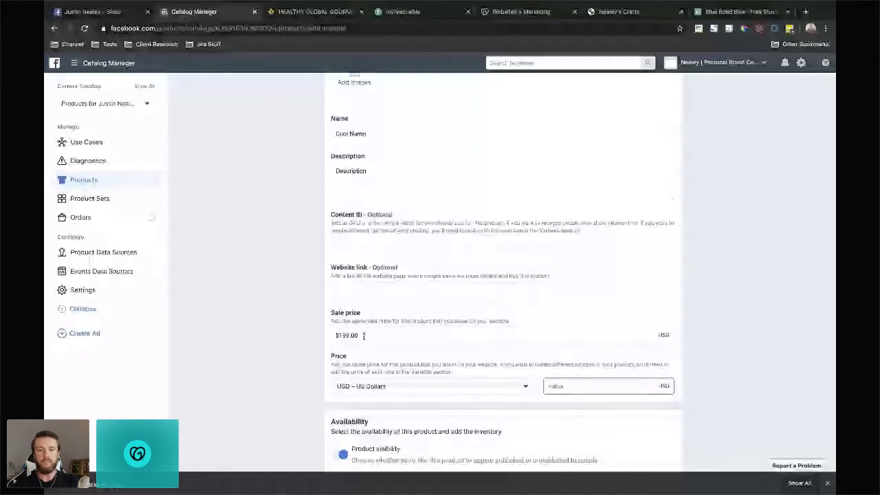
Set the product's inventory to 40 and its condition to New, and look through the product tax categories
{"action": "scroll", "coordinate": [363, 335], "scroll_direction": "down", "scroll_amount": 5}
{"action": "left_click", "coordinate": [362, 196]}
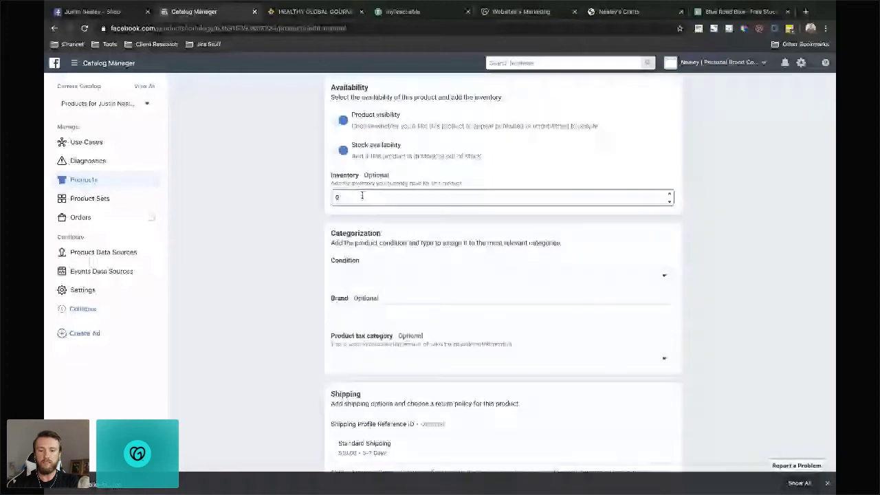
{"action": "type", "text": "40"}
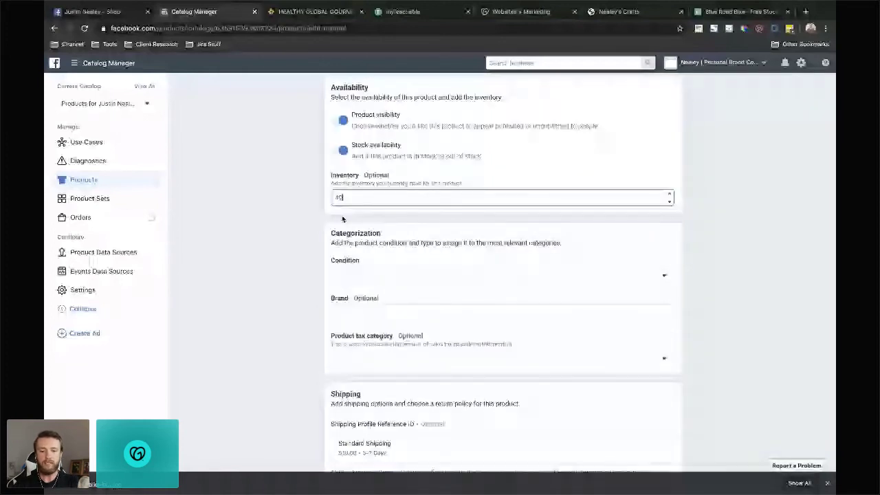
{"action": "left_click", "coordinate": [395, 362]}
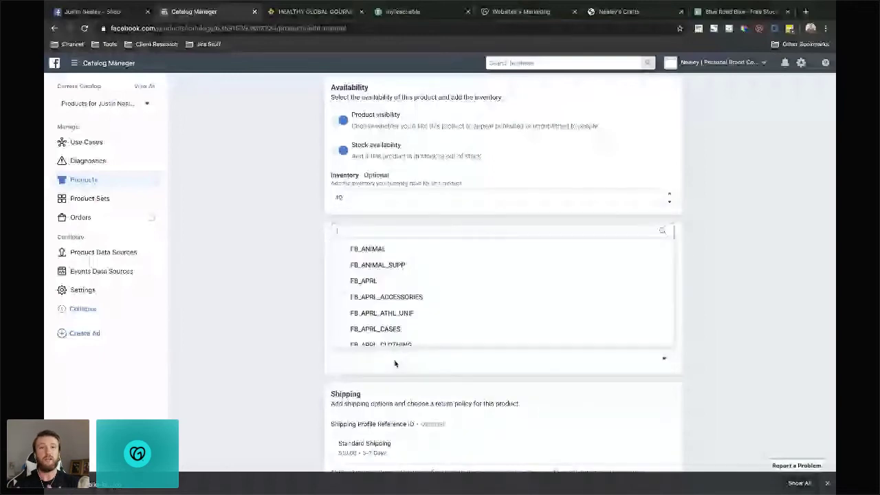
{"action": "scroll", "coordinate": [307, 354], "scroll_direction": "down", "scroll_amount": 2}
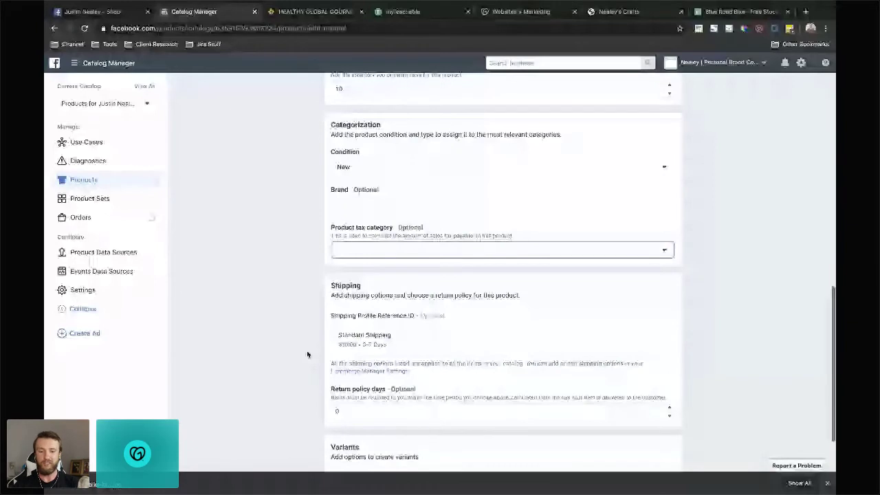
Set the product's return policy to 30 days
{"action": "scroll", "coordinate": [308, 355], "scroll_direction": "down", "scroll_amount": 2}
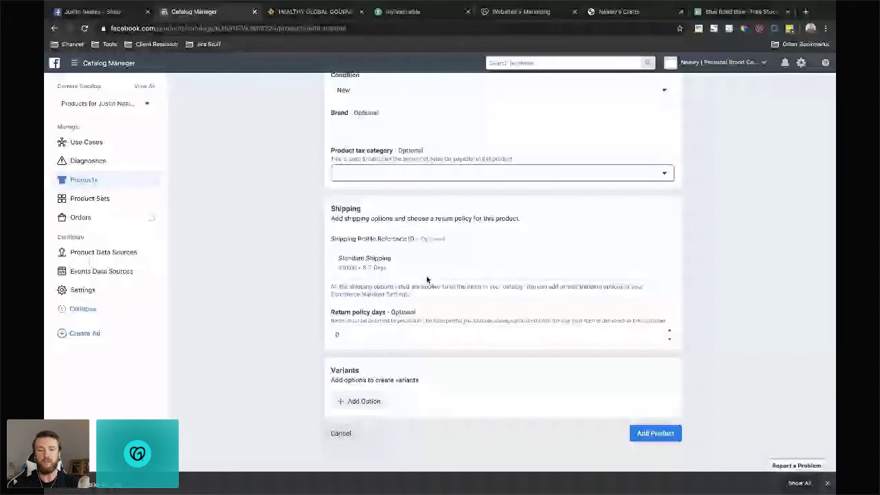
{"action": "left_click", "coordinate": [336, 336]}
{"action": "type", "text": "30"}
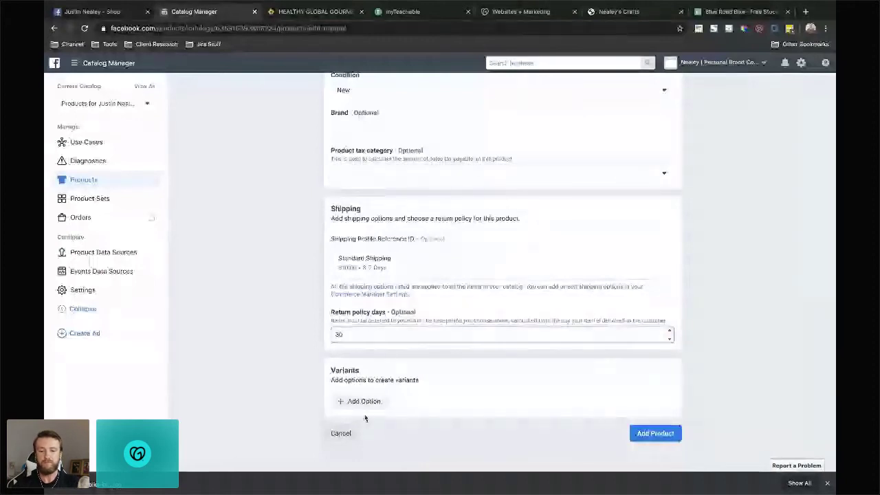
Add a Color option with the values red and blue to create the product's variants
{"action": "left_click", "coordinate": [360, 401]}
{"action": "scroll", "coordinate": [344, 390], "scroll_direction": "down", "scroll_amount": 1}
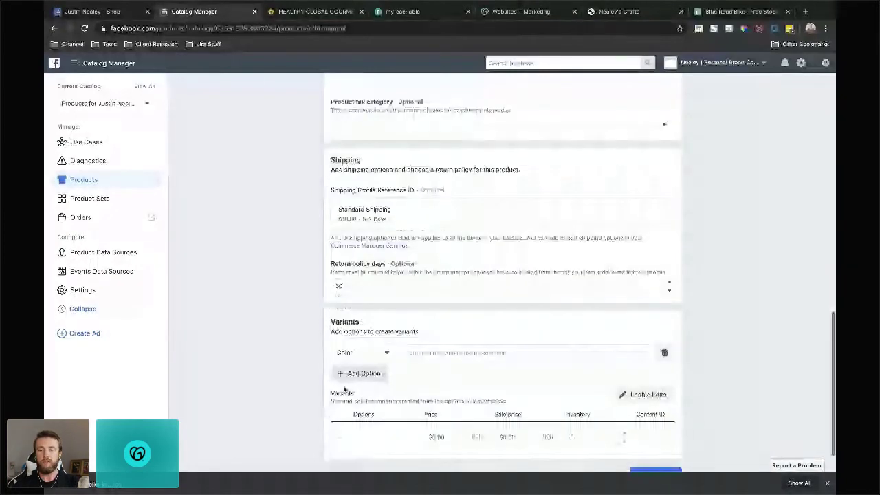
{"action": "scroll", "coordinate": [344, 390], "scroll_direction": "down", "scroll_amount": 1}
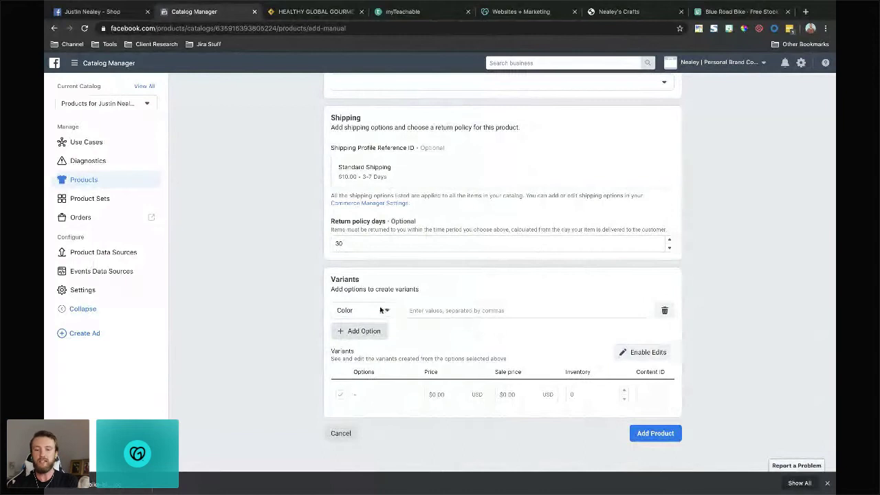
{"action": "left_click", "coordinate": [447, 310]}
{"action": "type", "text": "red"}
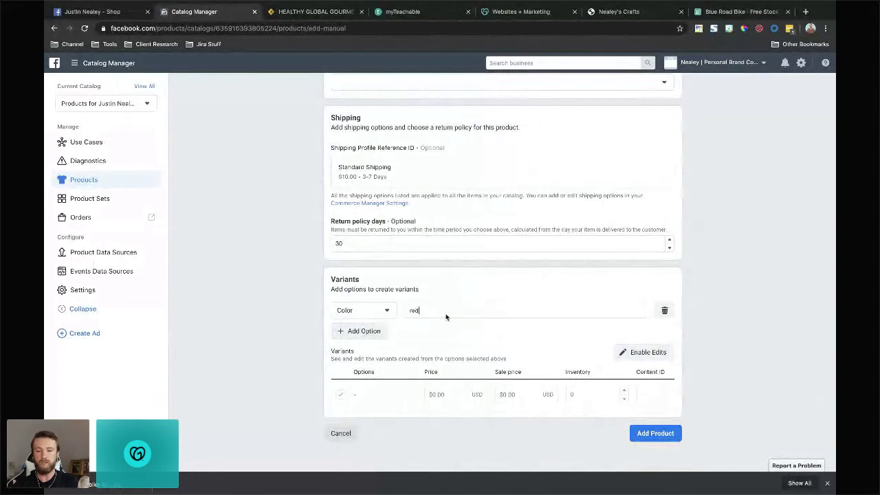
{"action": "key", "text": "Return"}
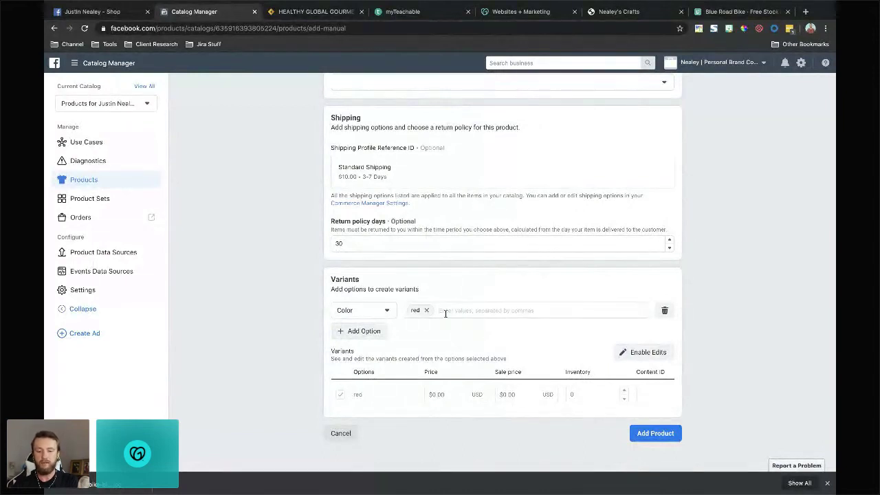
{"action": "type", "text": "blue"}
{"action": "key", "text": "Return"}
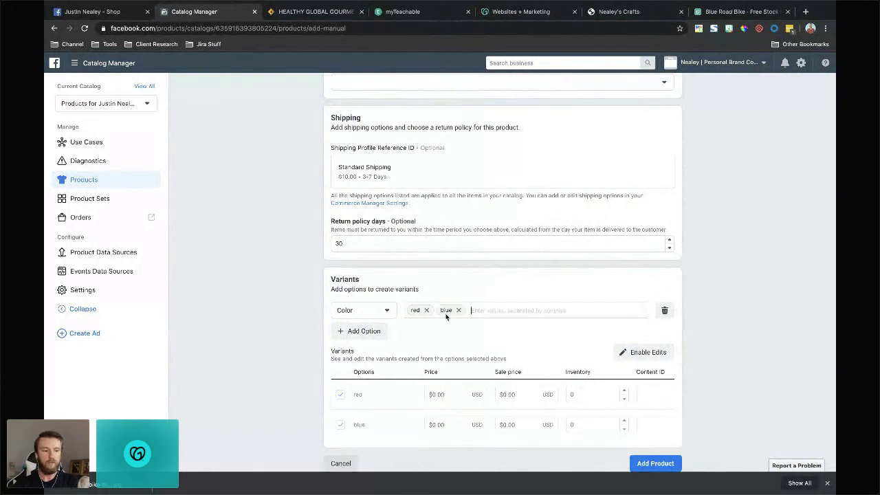
Enable editing of the variants and set the red variant's price to $250 and sale price to $199
{"action": "left_click", "coordinate": [652, 356]}
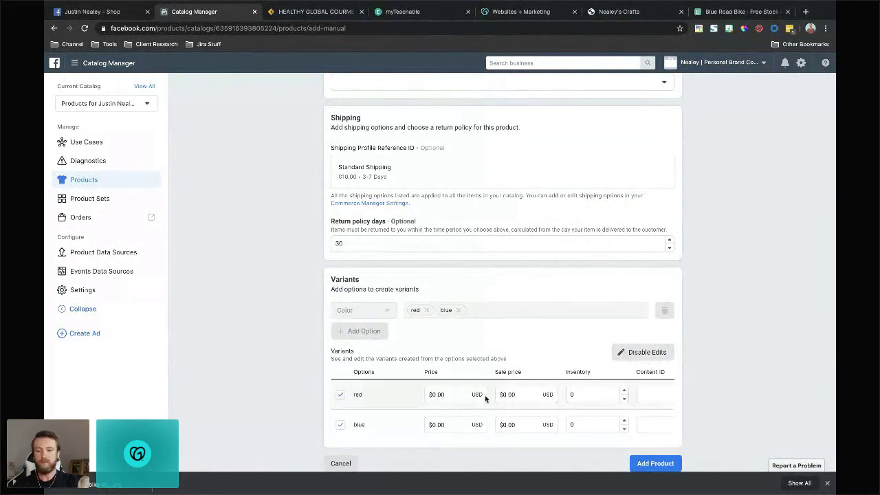
{"action": "left_click", "coordinate": [462, 394]}
{"action": "double_click", "coordinate": [462, 394]}
{"action": "type", "text": "250"}
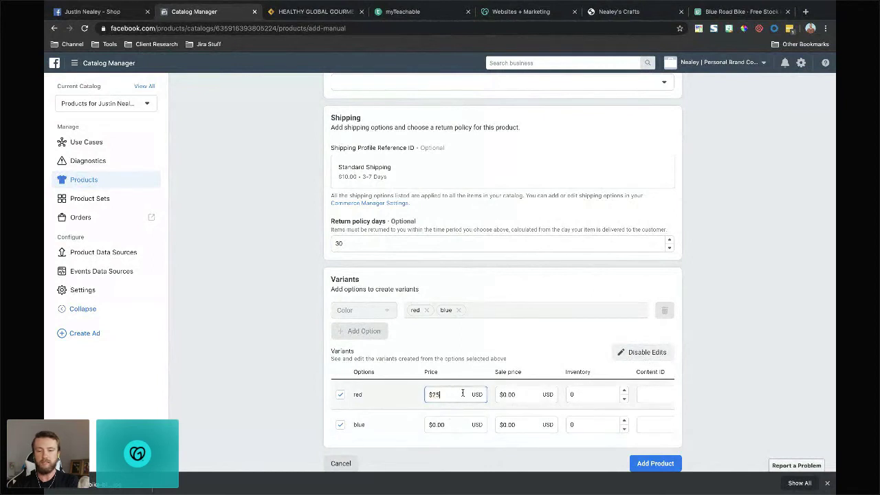
{"action": "key", "text": "Tab"}
{"action": "type", "text": "199"}
Set the blue variant's price to $250 and sale price to $199, and finish adding the product to the catalog
{"action": "key", "text": "Tab"}
{"action": "key", "text": "Tab"}
{"action": "key", "text": "Tab"}
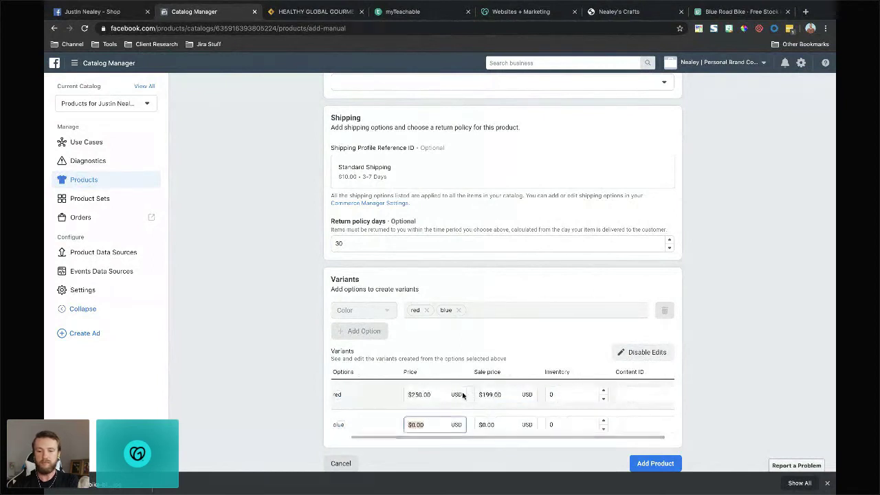
{"action": "type", "text": "250"}
{"action": "key", "text": "Tab"}
{"action": "type", "text": "199"}
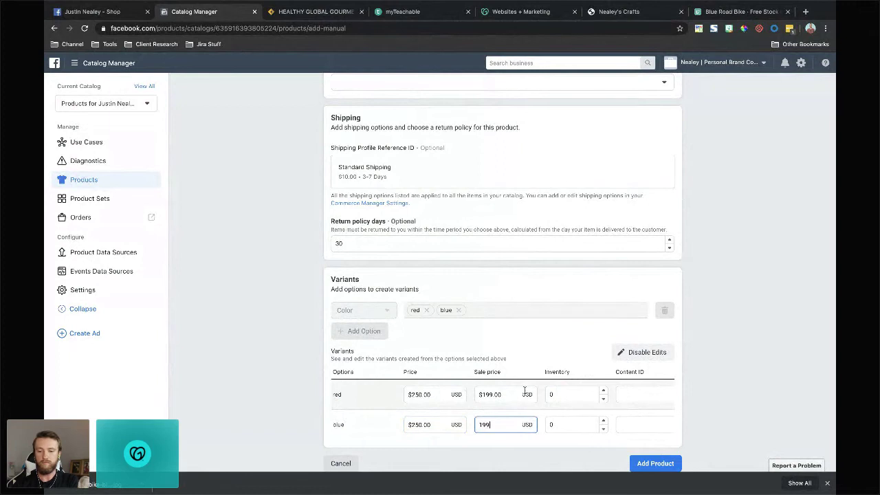
{"action": "left_click", "coordinate": [650, 464]}
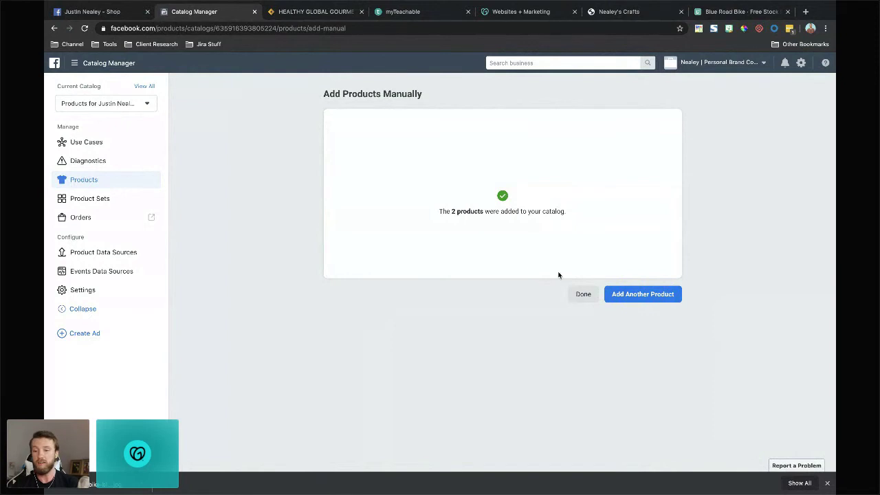
{"action": "left_click", "coordinate": [582, 294]}
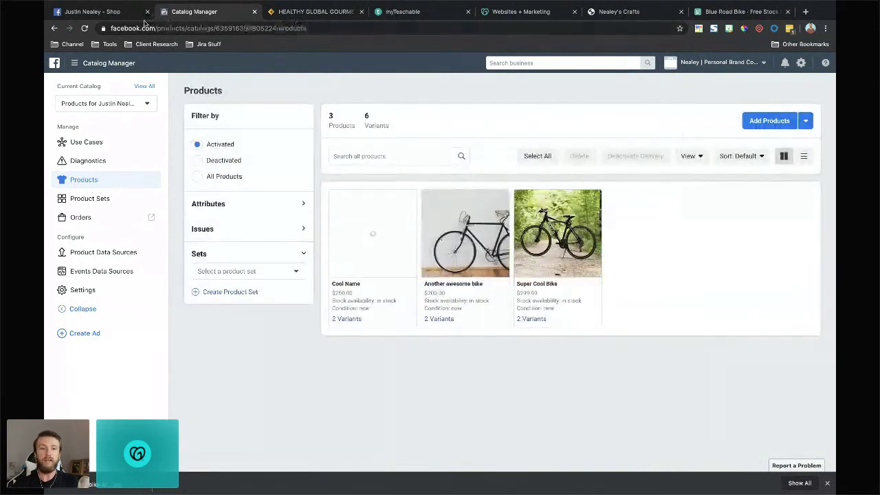
Refresh the Facebook Page's shop and open the Cool Name product listing to check its details
{"action": "left_click", "coordinate": [113, 13]}
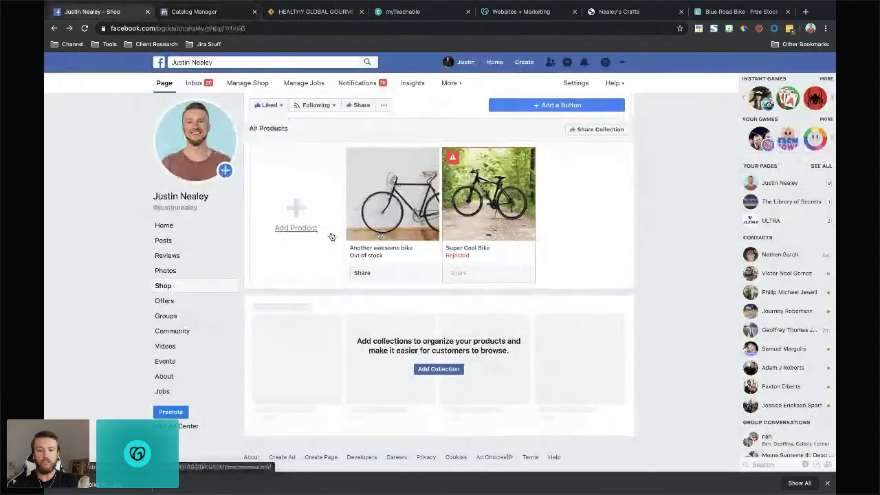
{"action": "key", "text": "super+r"}
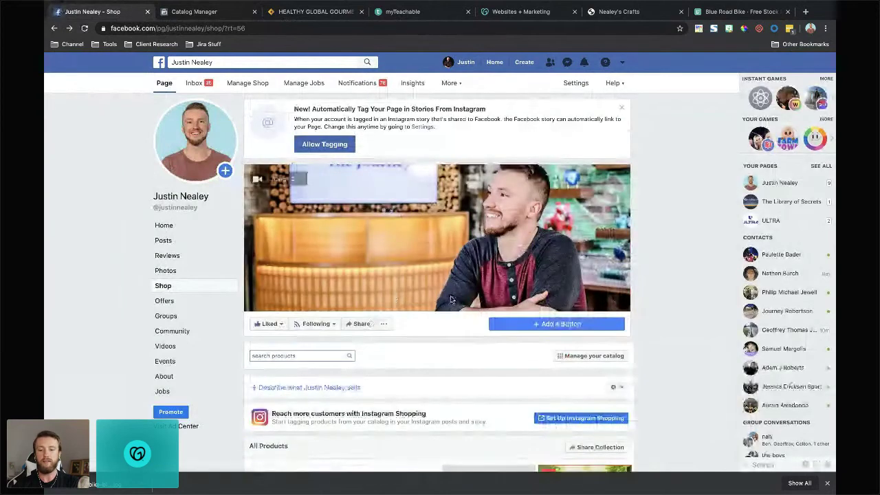
{"action": "scroll", "coordinate": [452, 300], "scroll_direction": "down", "scroll_amount": 5}
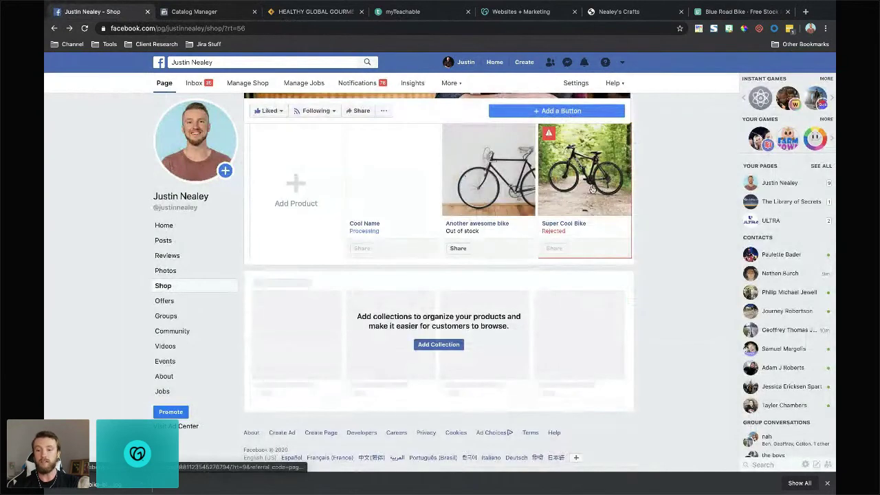
{"action": "left_click", "coordinate": [416, 198]}
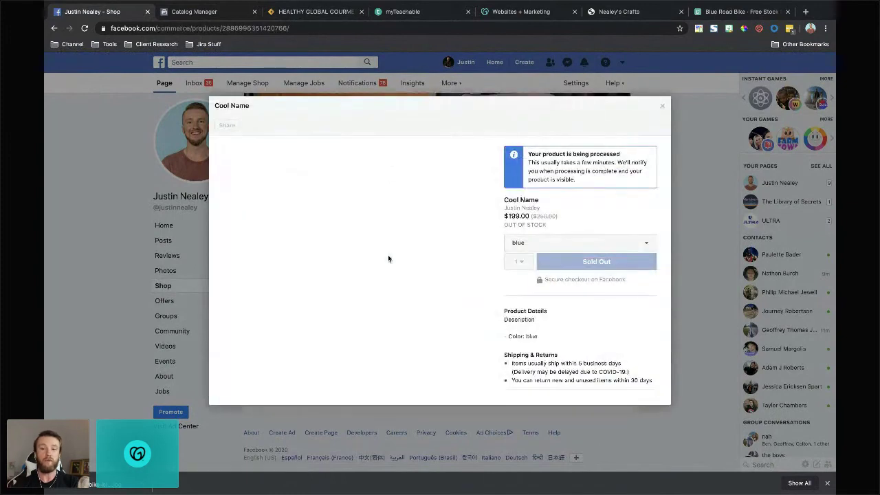
{"action": "left_click", "coordinate": [663, 106]}
{"action": "scroll", "coordinate": [541, 205], "scroll_direction": "up", "scroll_amount": 4}
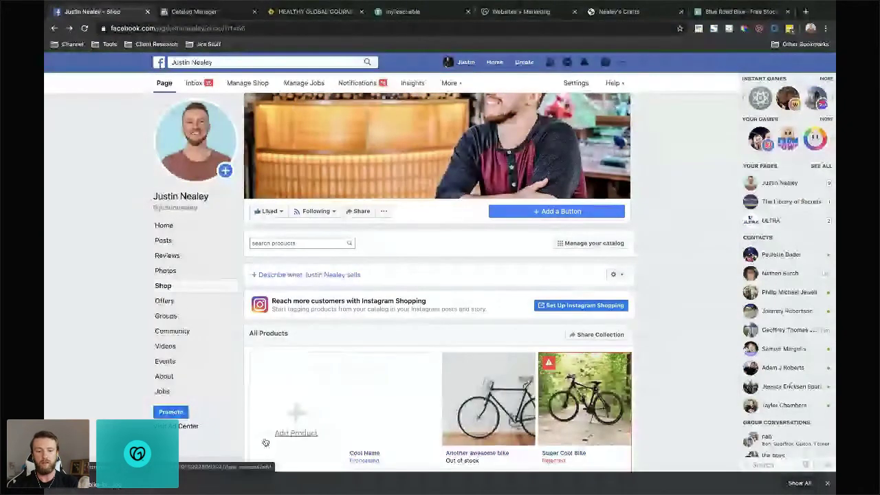
{"action": "scroll", "coordinate": [305, 436], "scroll_direction": "down", "scroll_amount": 1}
{"action": "scroll", "coordinate": [305, 436], "scroll_direction": "down", "scroll_amount": 1}
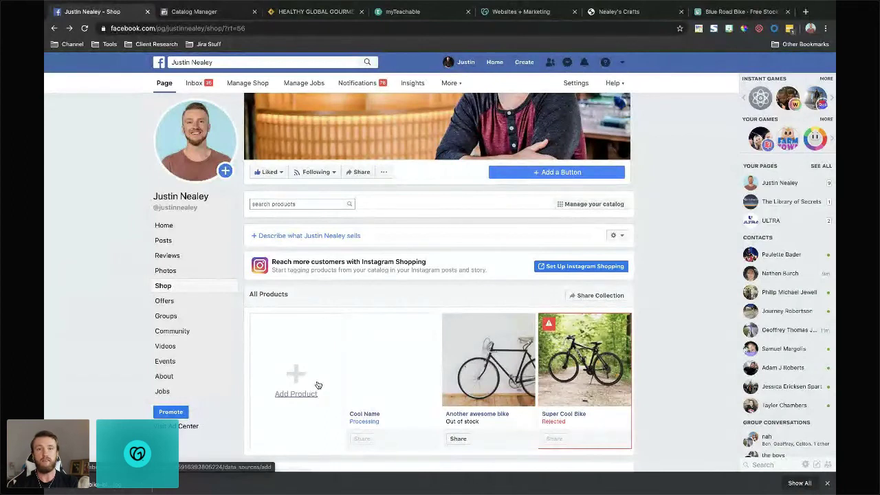
{"action": "scroll", "coordinate": [318, 385], "scroll_direction": "down", "scroll_amount": 1}
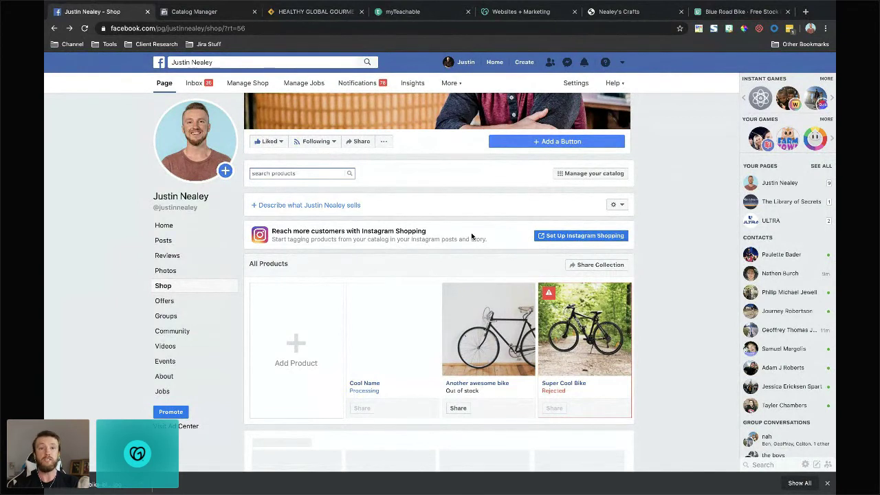
{"action": "scroll", "coordinate": [472, 236], "scroll_direction": "down", "scroll_amount": 1}
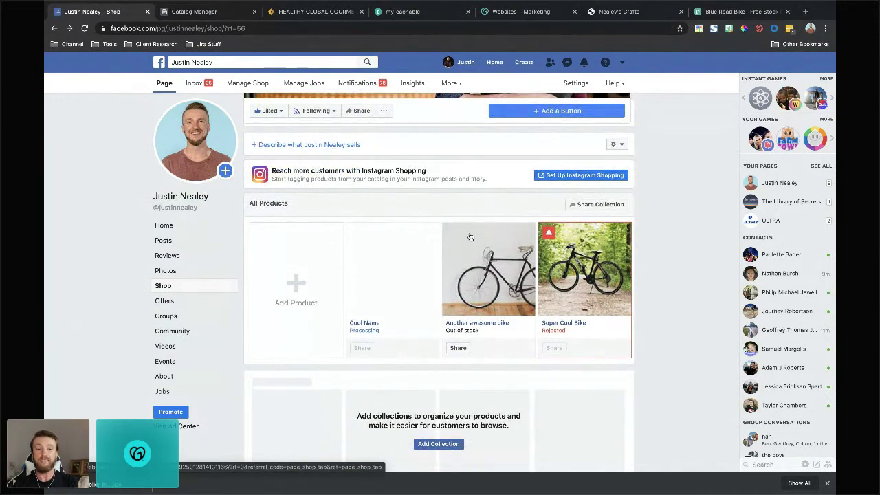
{"action": "mouse_move", "coordinate": [211, 125]}
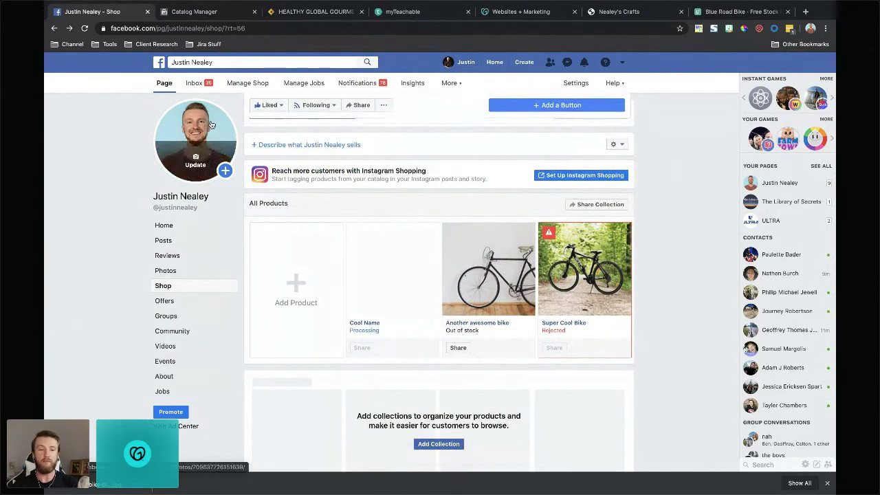
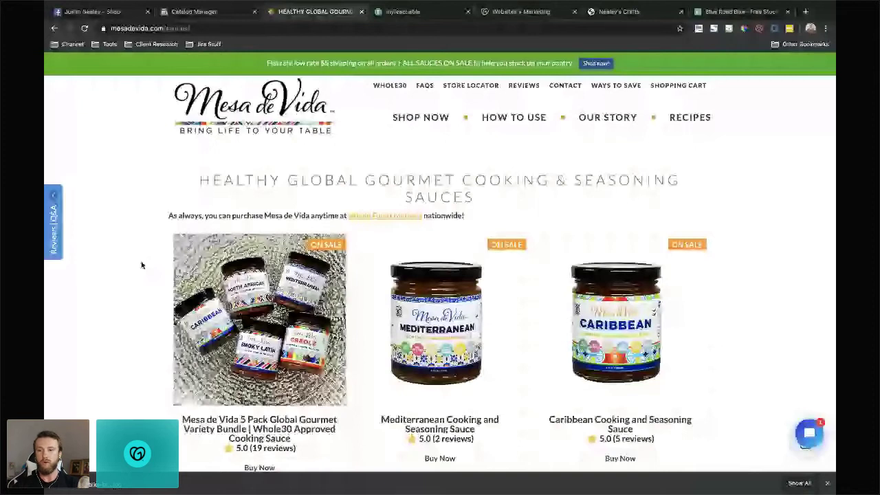
Look through the Mesa de Vida store's catalog of cooking and seasoning sauces
{"action": "scroll", "coordinate": [142, 265], "scroll_direction": "down", "scroll_amount": 2}
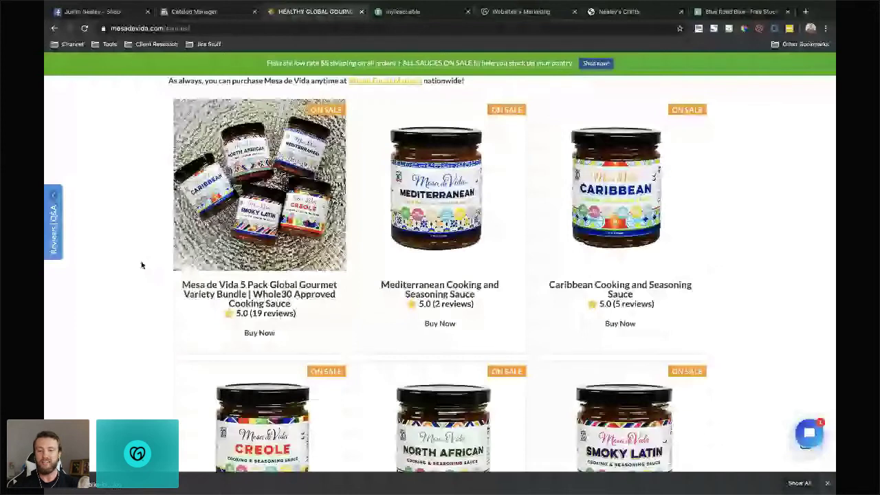
{"action": "scroll", "coordinate": [142, 265], "scroll_direction": "down", "scroll_amount": 10}
{"action": "scroll", "coordinate": [142, 266], "scroll_direction": "down", "scroll_amount": 2}
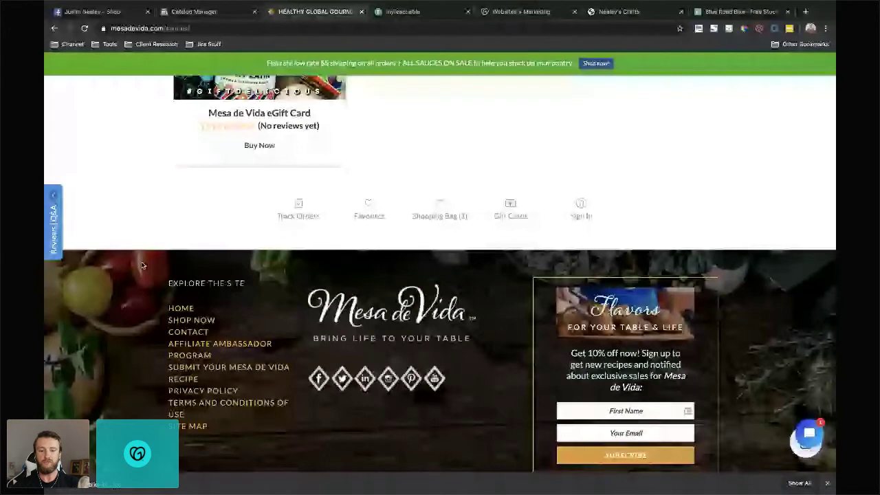
{"action": "scroll", "coordinate": [141, 265], "scroll_direction": "up", "scroll_amount": 12}
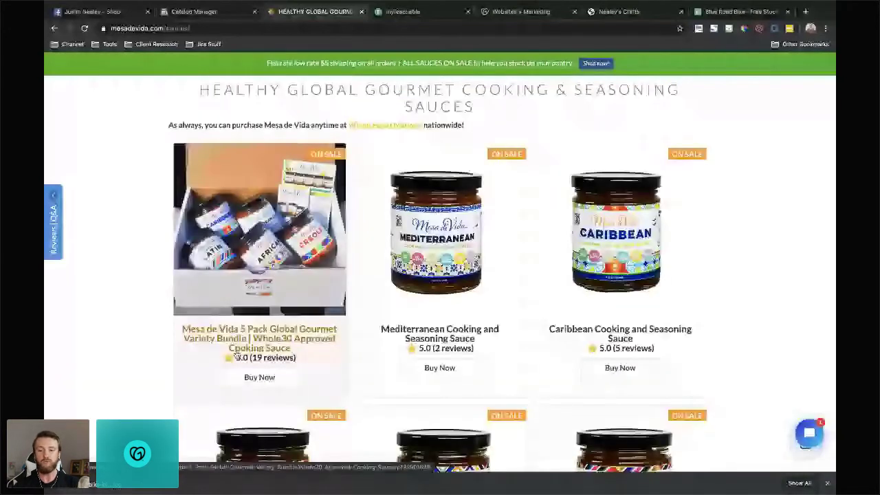
Open the Mesa de Vida 5 Pack Global Gourmet Variety Bundle and examine its product details, related products and customer reviews
{"action": "left_click", "coordinate": [236, 354]}
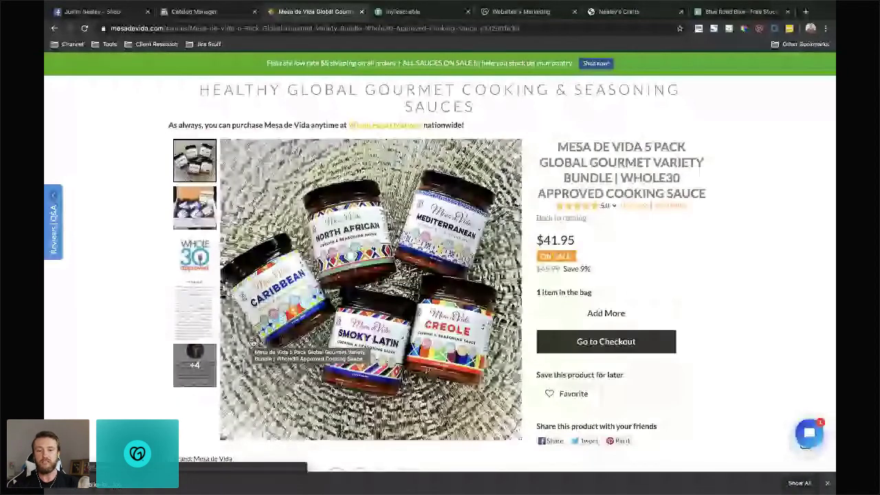
{"action": "scroll", "coordinate": [252, 342], "scroll_direction": "down", "scroll_amount": 3}
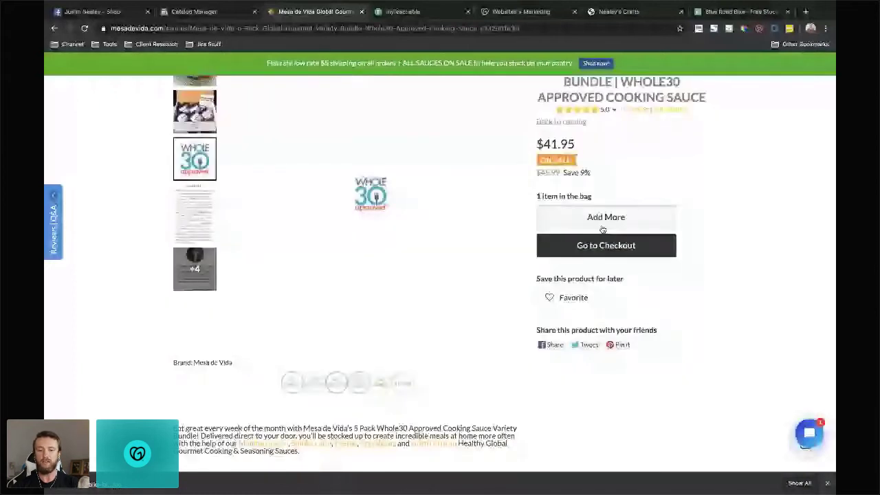
{"action": "scroll", "coordinate": [603, 230], "scroll_direction": "down", "scroll_amount": 10}
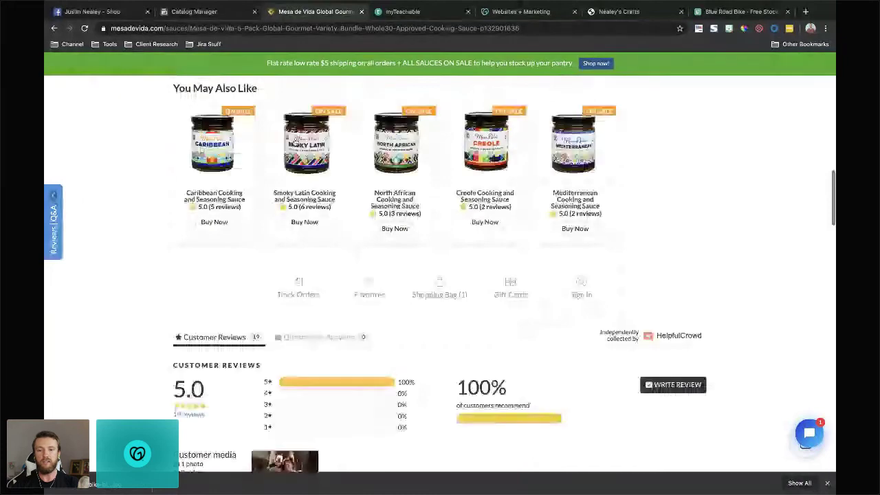
{"action": "scroll", "coordinate": [417, 363], "scroll_direction": "down", "scroll_amount": 5}
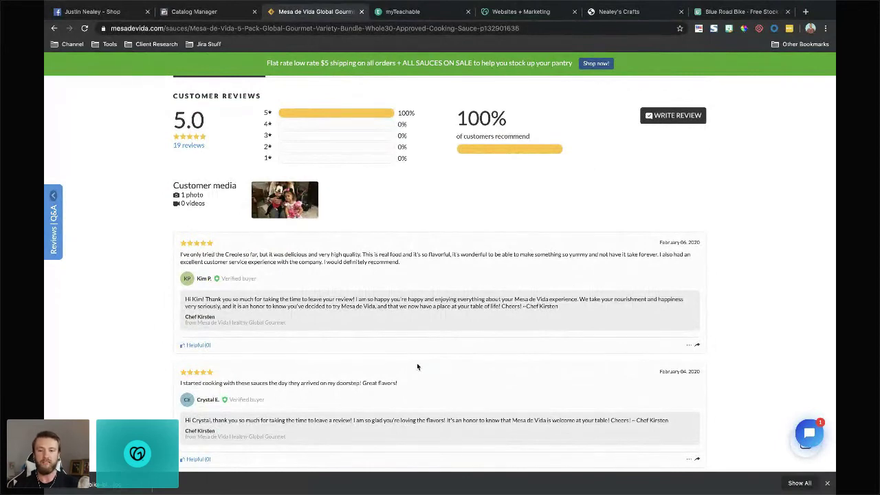
{"action": "scroll", "coordinate": [417, 366], "scroll_direction": "down", "scroll_amount": 2}
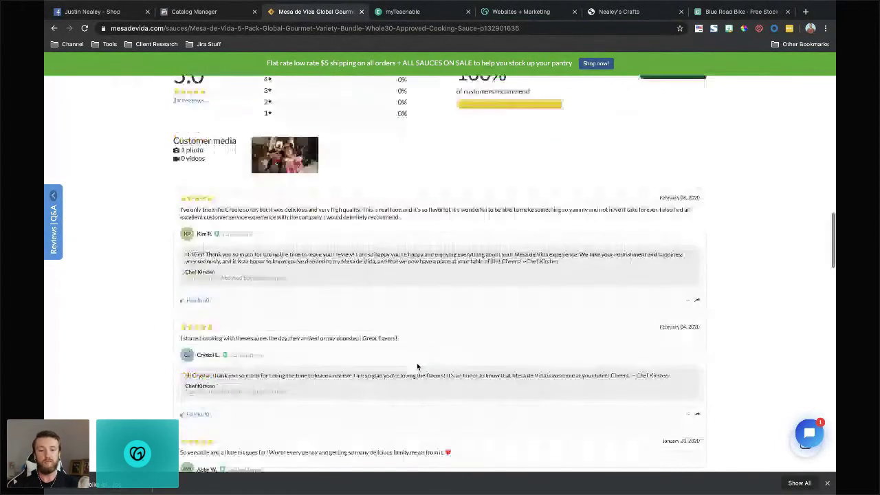
{"action": "scroll", "coordinate": [417, 366], "scroll_direction": "down", "scroll_amount": 10}
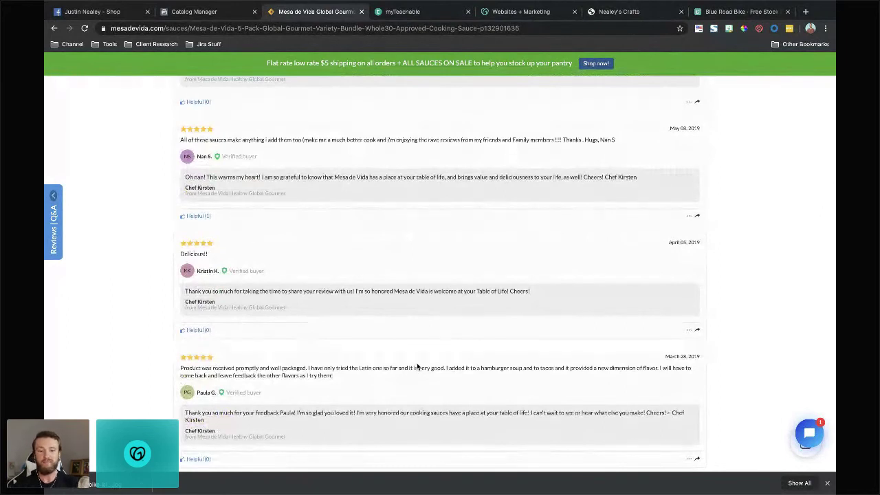
{"action": "scroll", "coordinate": [417, 366], "scroll_direction": "down", "scroll_amount": 10}
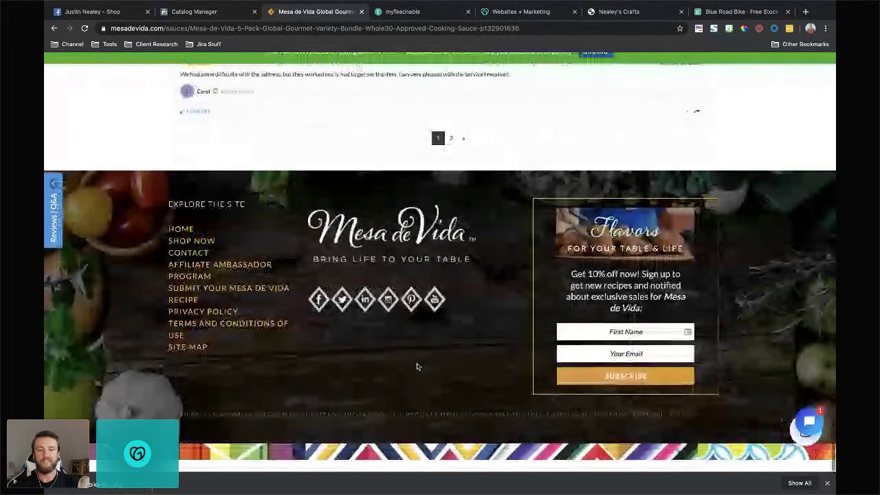
{"action": "key", "text": "ctrl+Left"}
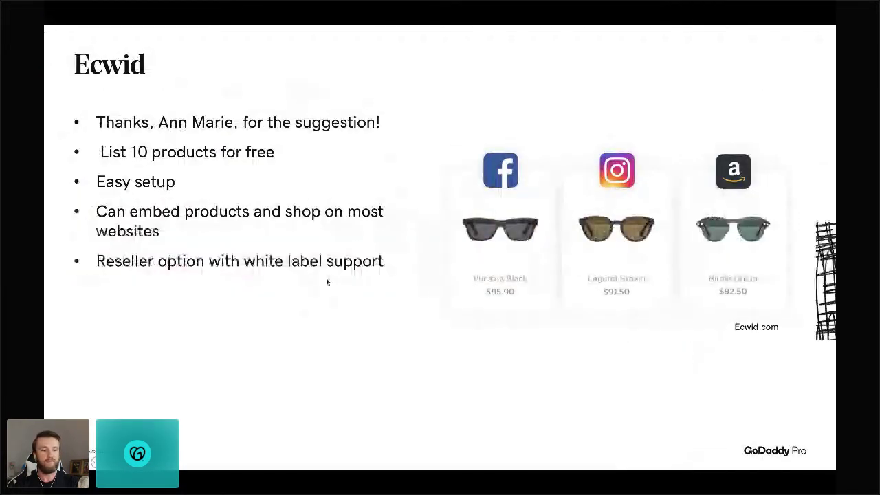
{"action": "key", "text": "ctrl+Right"}
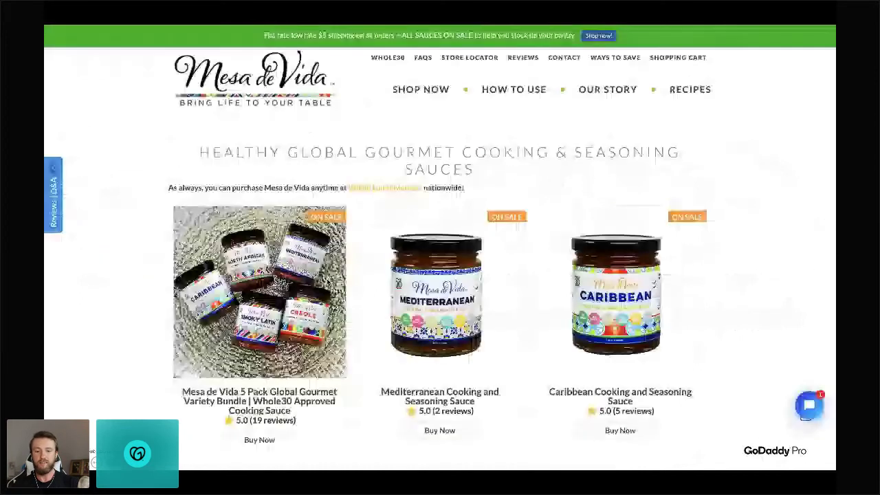
{"action": "key", "text": "ctrl+Left"}
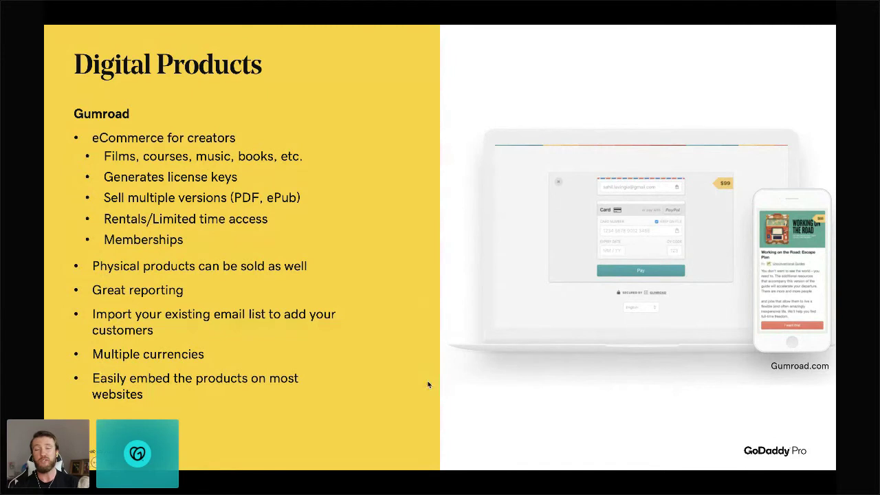
{"action": "left_click", "coordinate": [445, 319]}
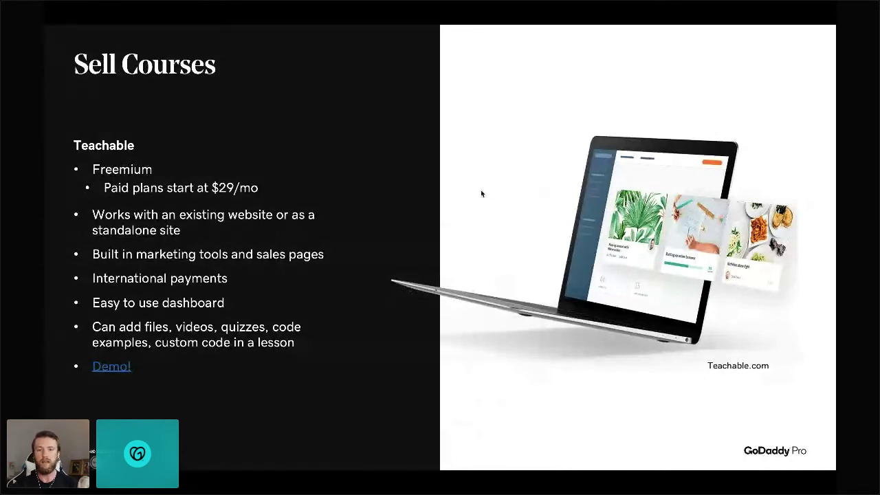
Switch to the myTeachable account in the browser and open the admin dashboard of the first school
{"action": "key", "text": "ctrl+Right"}
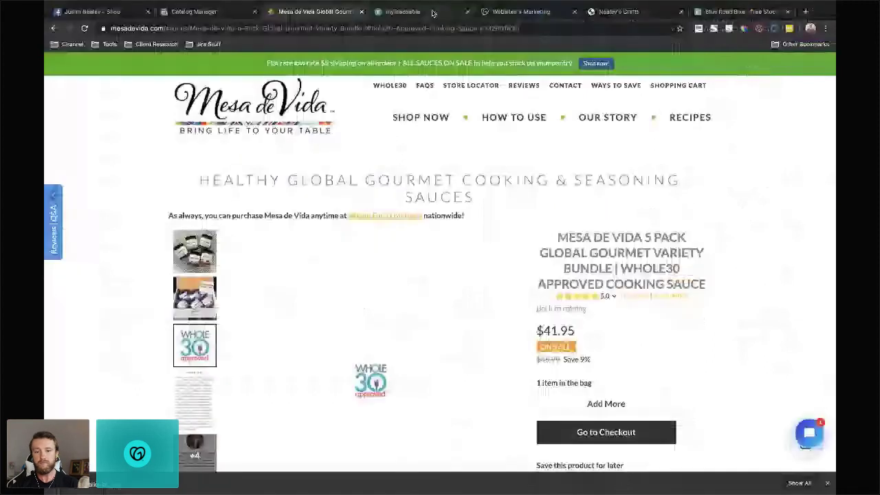
{"action": "left_click", "coordinate": [432, 13]}
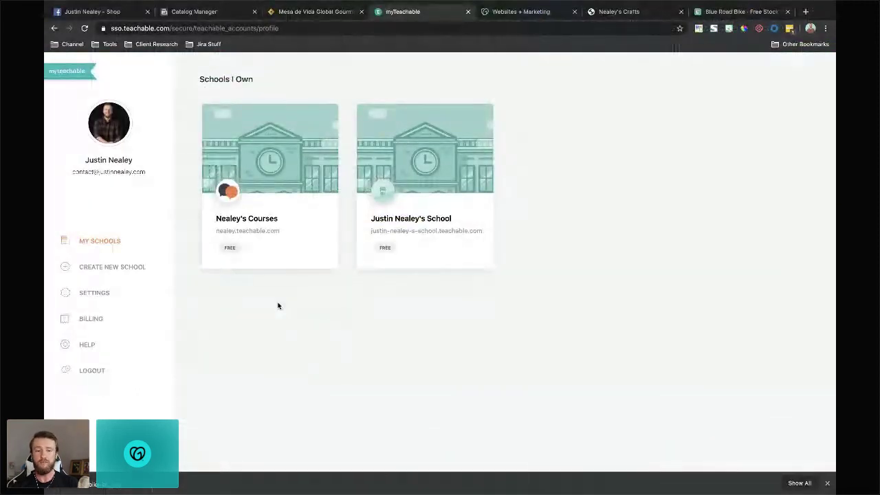
{"action": "left_click", "coordinate": [258, 220]}
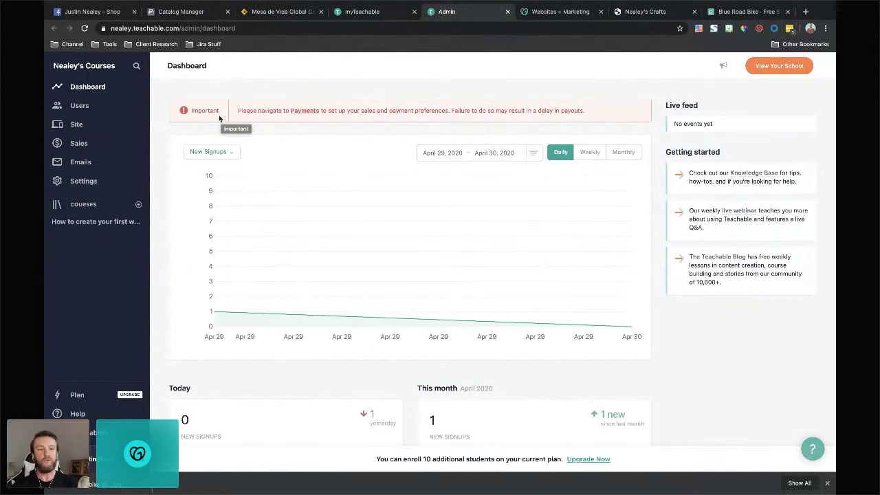
Open the school's site theme settings and look through the logo, font and color options
{"action": "left_click", "coordinate": [120, 123]}
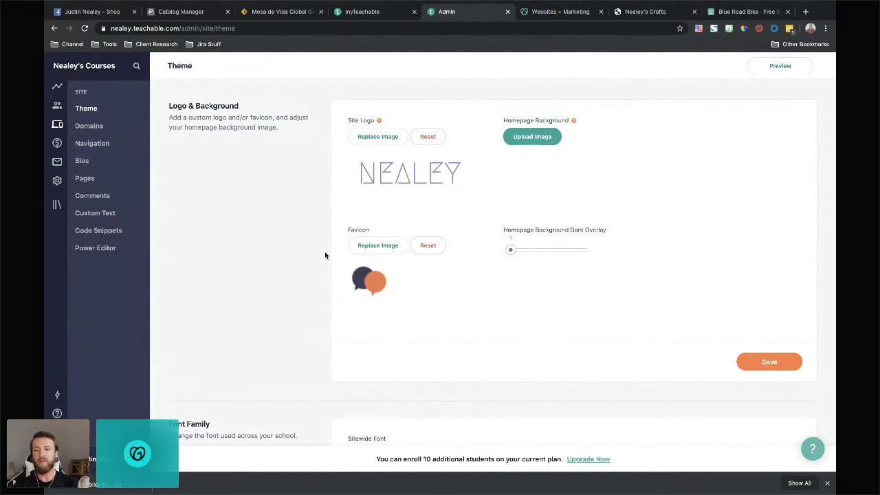
{"action": "scroll", "coordinate": [393, 317], "scroll_direction": "down", "scroll_amount": 5}
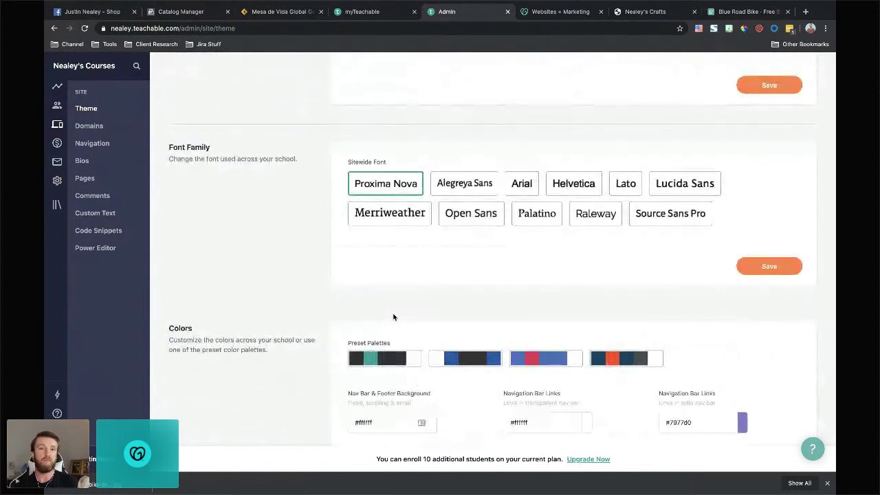
Review the color palettes and color fields in the site theme, and open the school's domain settings
{"action": "scroll", "coordinate": [394, 317], "scroll_direction": "down", "scroll_amount": 4}
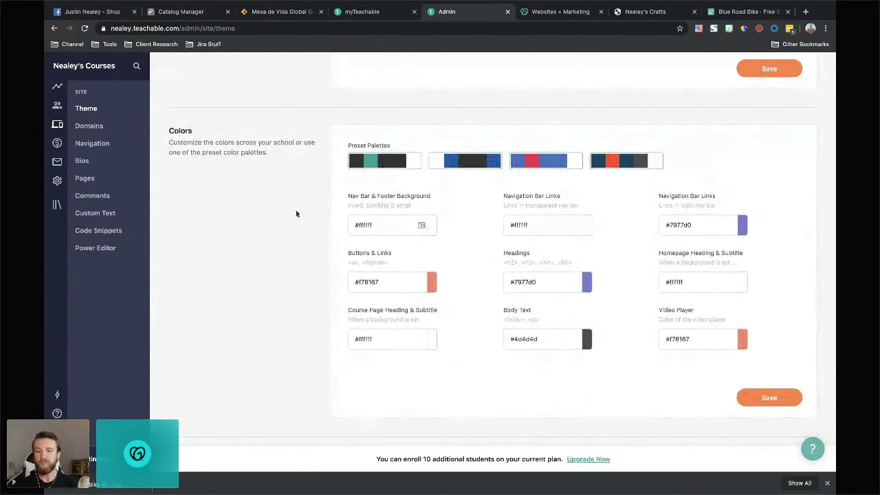
{"action": "scroll", "coordinate": [296, 213], "scroll_direction": "down", "scroll_amount": 1}
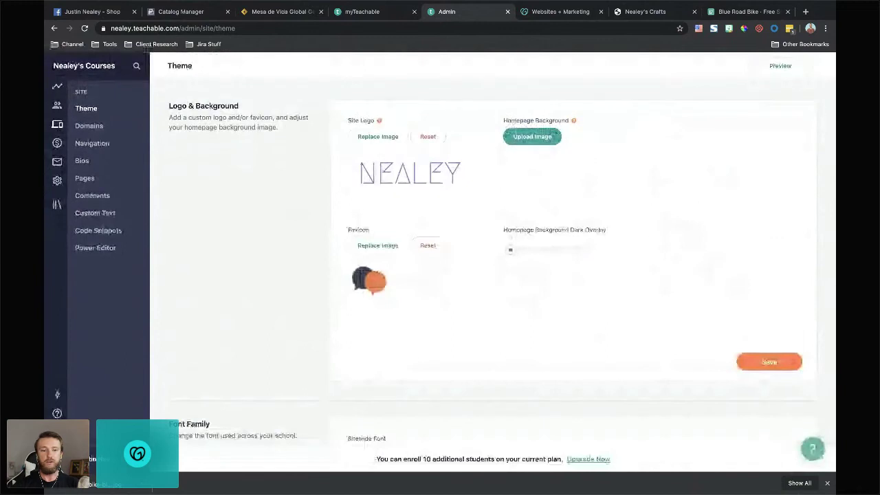
{"action": "left_click", "coordinate": [97, 126]}
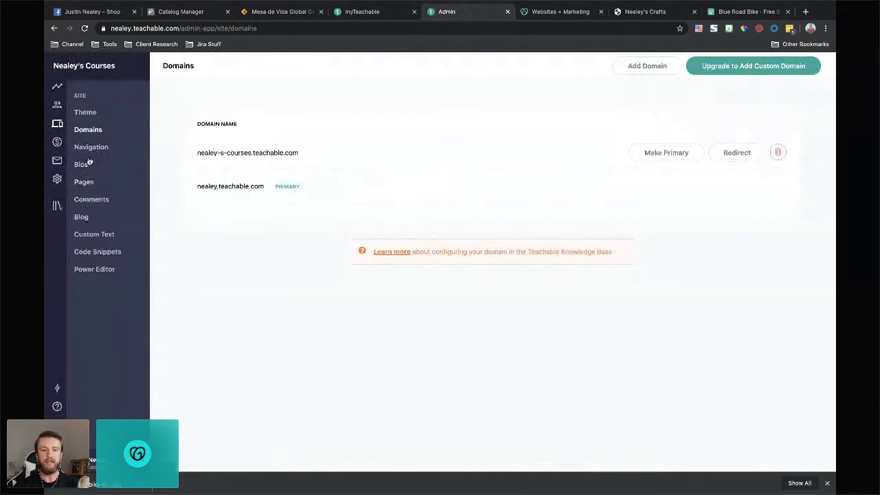
Open the school's Homepage for editing and look through its Banner block's content and design settings
{"action": "left_click", "coordinate": [90, 186]}
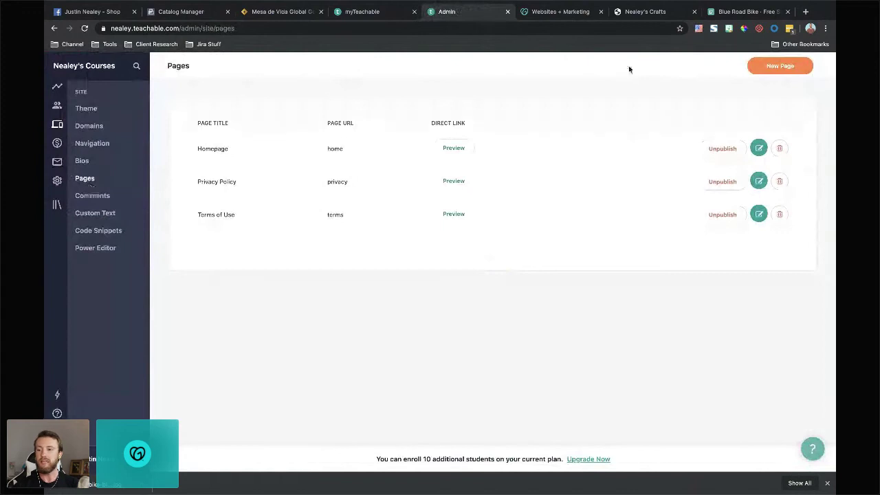
{"action": "left_click", "coordinate": [760, 150]}
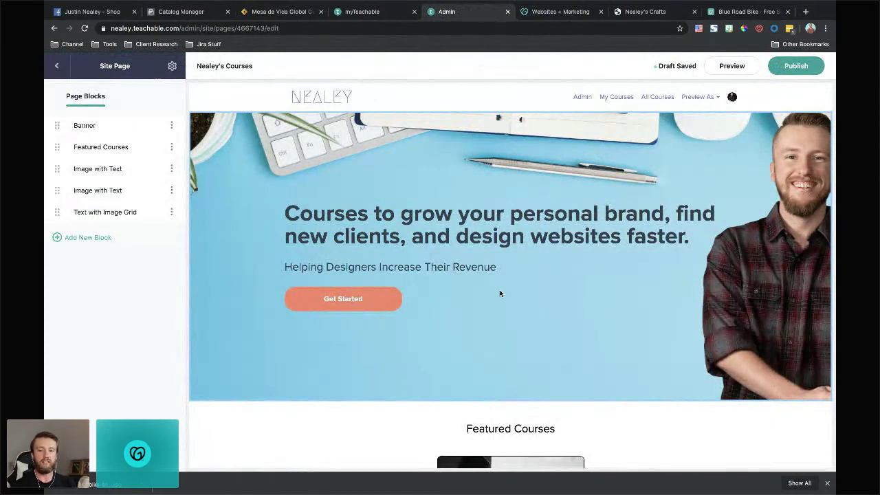
{"action": "left_click", "coordinate": [95, 126]}
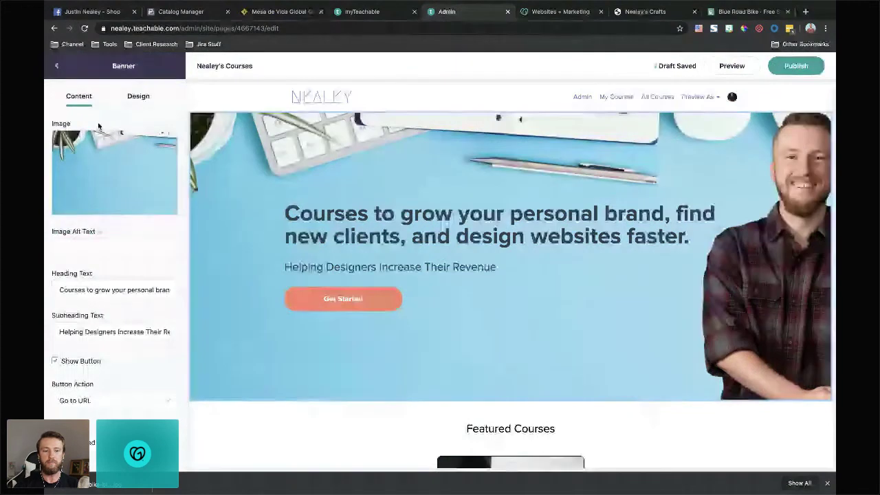
{"action": "scroll", "coordinate": [107, 281], "scroll_direction": "down", "scroll_amount": 1}
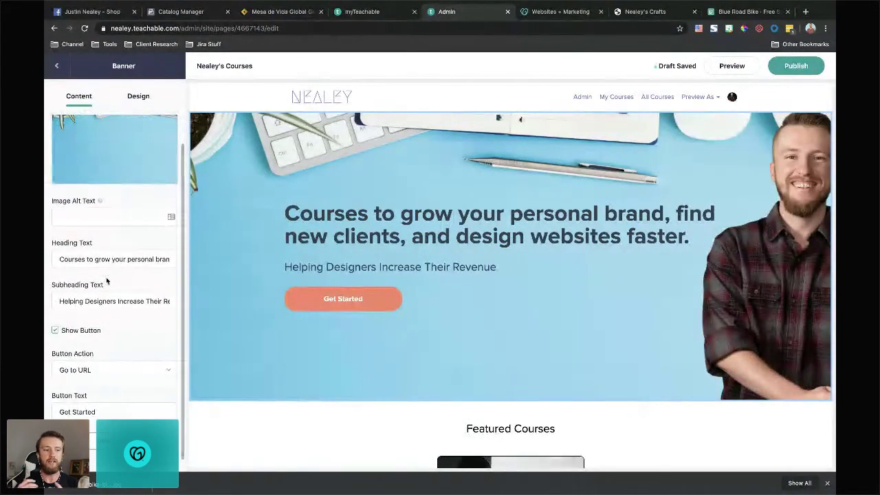
{"action": "left_click", "coordinate": [134, 96]}
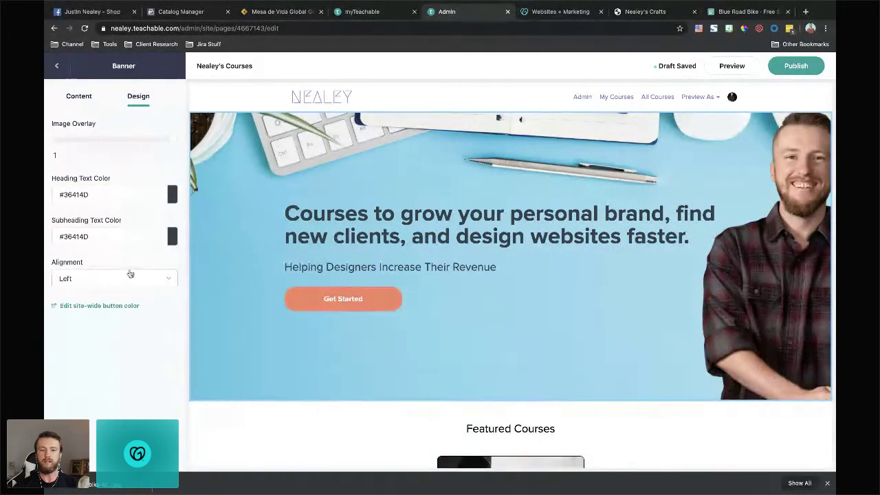
{"action": "left_click", "coordinate": [80, 100]}
{"action": "left_click", "coordinate": [59, 69]}
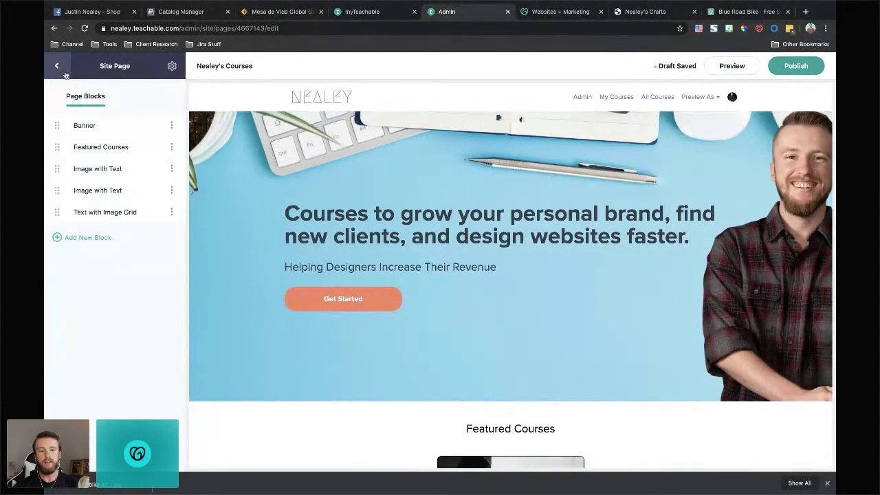
Examine the block types that can be added and the Homepage's existing layout, and return to the list of site pages
{"action": "left_click", "coordinate": [75, 237]}
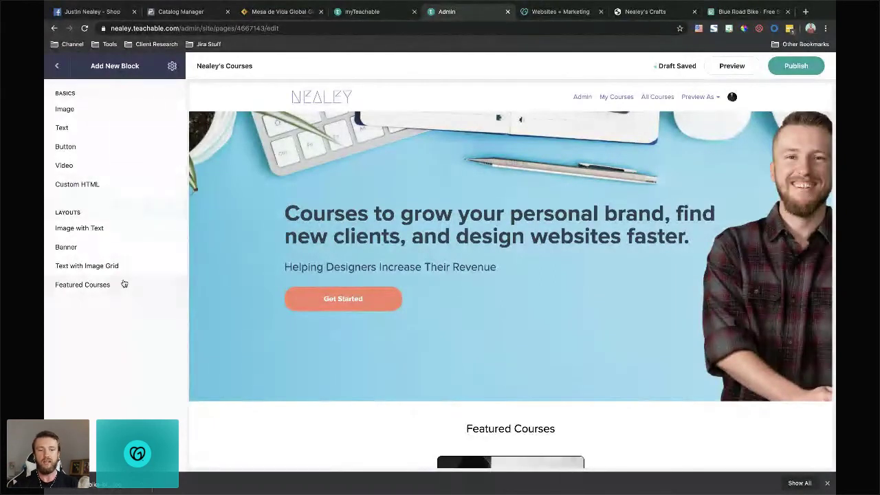
{"action": "scroll", "coordinate": [297, 318], "scroll_direction": "down", "scroll_amount": 10}
{"action": "scroll", "coordinate": [298, 317], "scroll_direction": "up", "scroll_amount": 6}
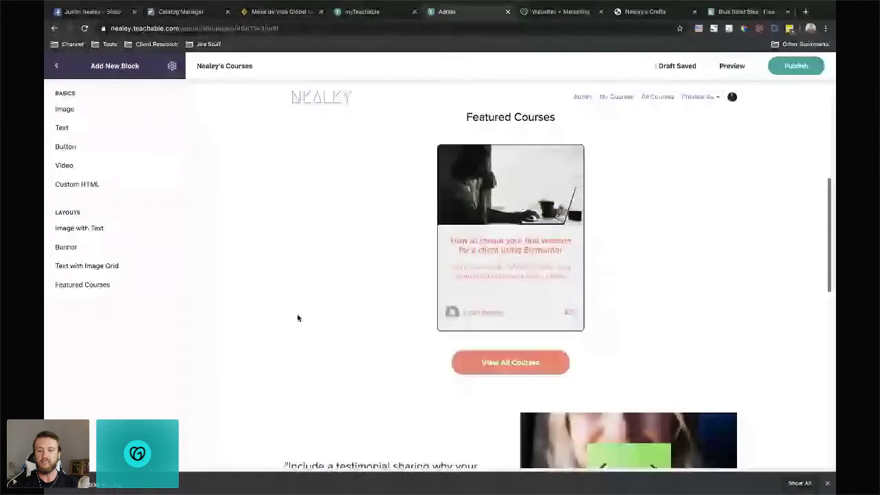
{"action": "scroll", "coordinate": [298, 318], "scroll_direction": "down", "scroll_amount": 10}
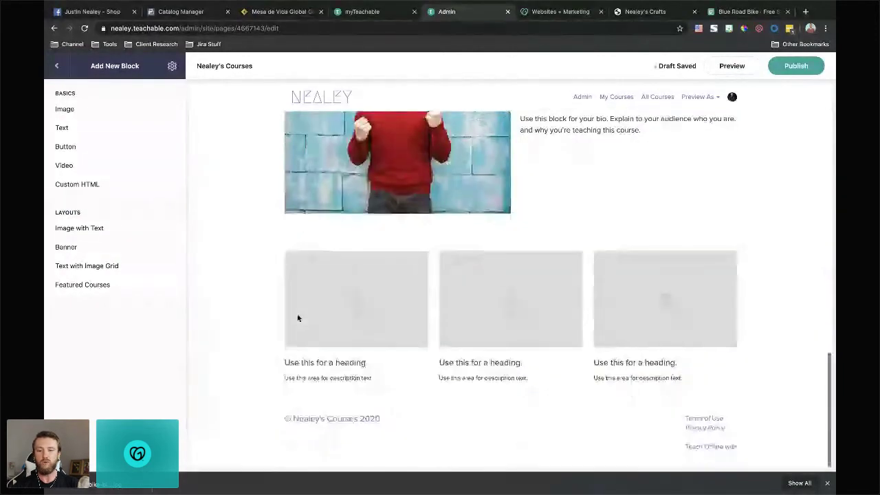
{"action": "scroll", "coordinate": [298, 318], "scroll_direction": "up", "scroll_amount": 2}
{"action": "scroll", "coordinate": [298, 318], "scroll_direction": "up", "scroll_amount": 10}
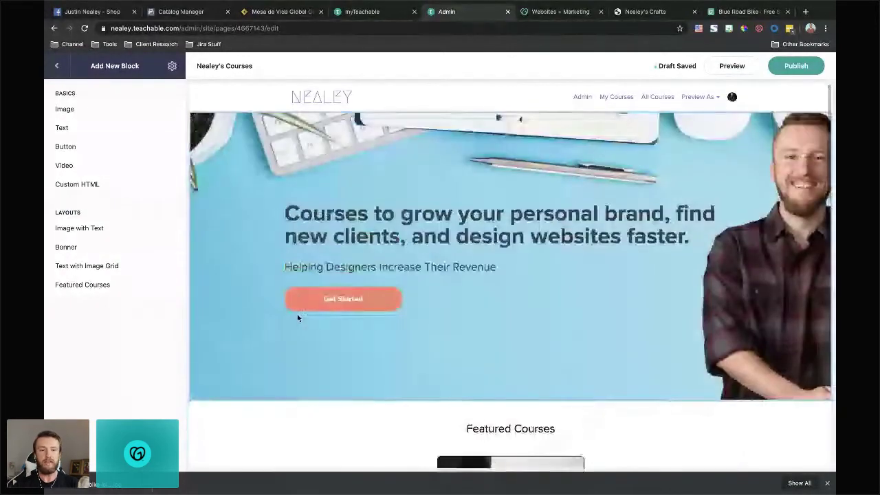
{"action": "left_click", "coordinate": [57, 67]}
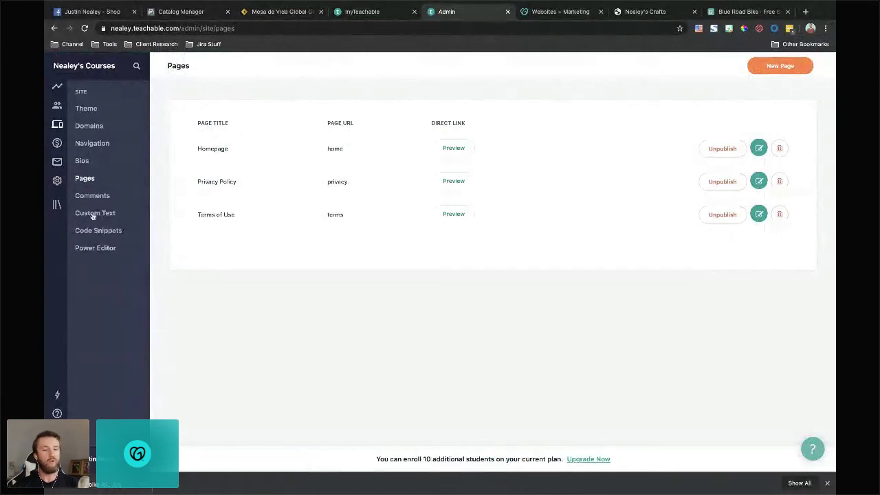
Start a new course in the school and title it "Sell beyond WordPress"
{"action": "left_click", "coordinate": [56, 207]}
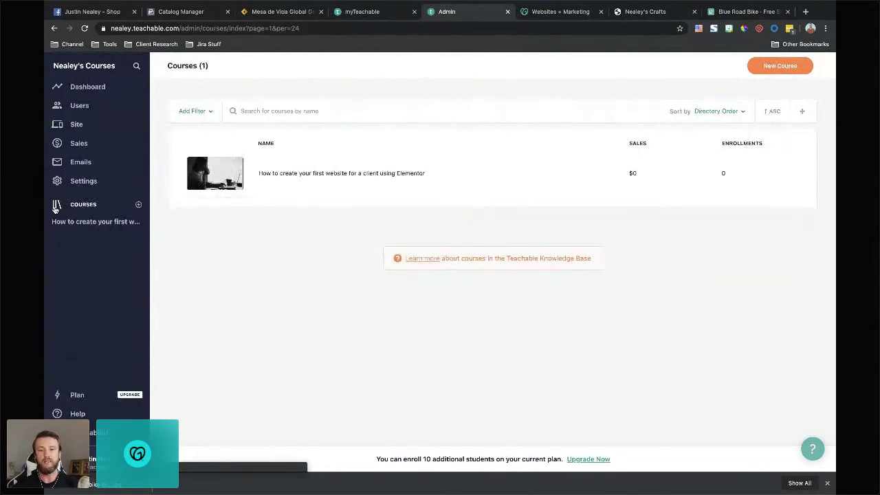
{"action": "left_click", "coordinate": [789, 67]}
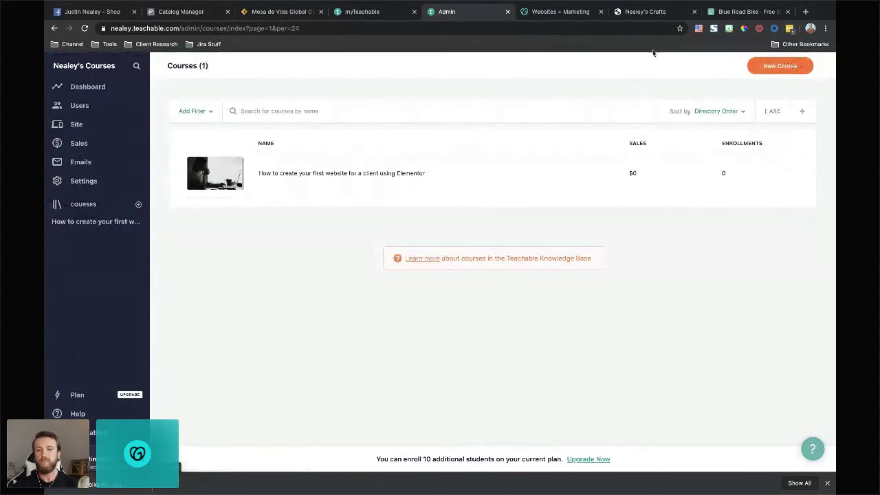
{"action": "left_click", "coordinate": [423, 148]}
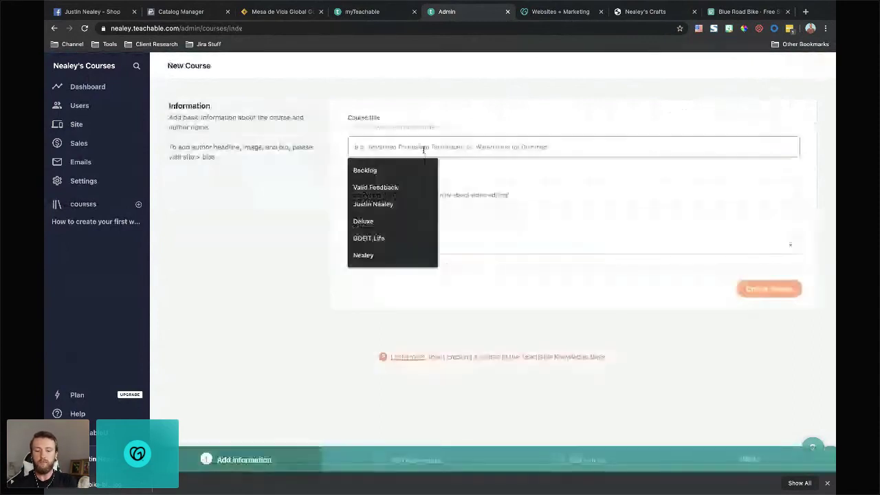
{"action": "type", "text": "Sell beyone word"}
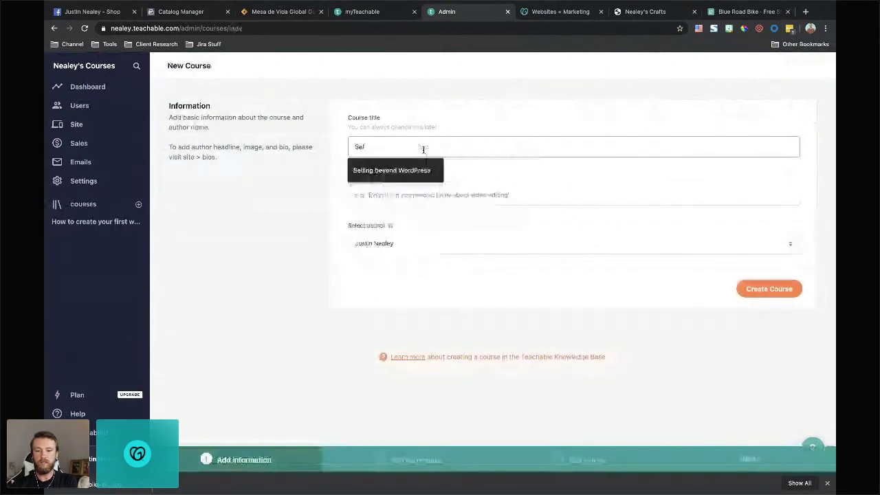
{"action": "key", "text": "BackSpace"}
{"action": "key", "text": "BackSpace"}
{"action": "key", "text": "BackSpace"}
{"action": "key", "text": "BackSpace"}
{"action": "key", "text": "BackSpace"}
{"action": "key", "text": "BackSpace"}
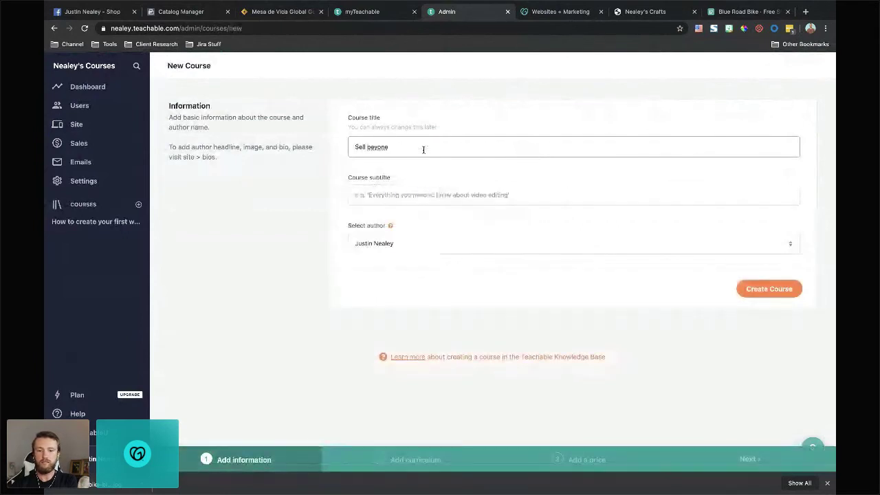
{"action": "type", "text": "d wordp"}
{"action": "key", "text": "BackSpace"}
{"action": "key", "text": "BackSpace"}
{"action": "key", "text": "BackSpace"}
{"action": "key", "text": "BackSpace"}
{"action": "key", "text": "BackSpace"}
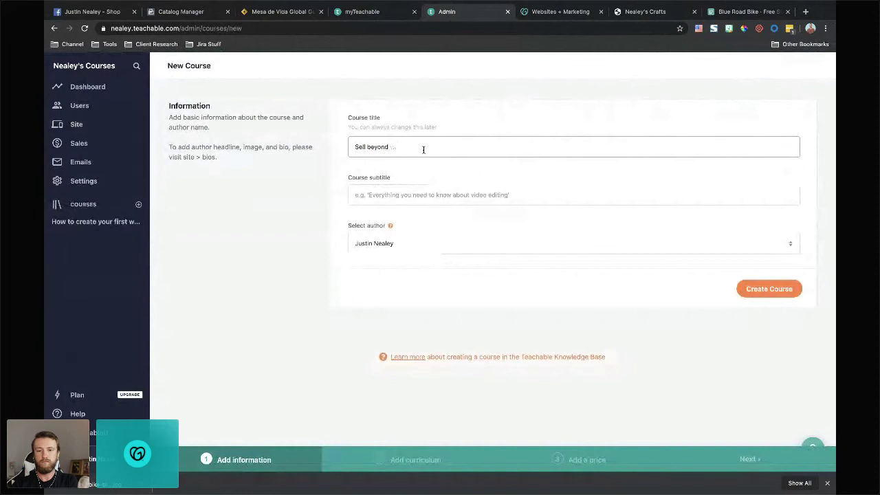
{"action": "type", "text": "WordPress"}
{"action": "key", "text": "Tab"}
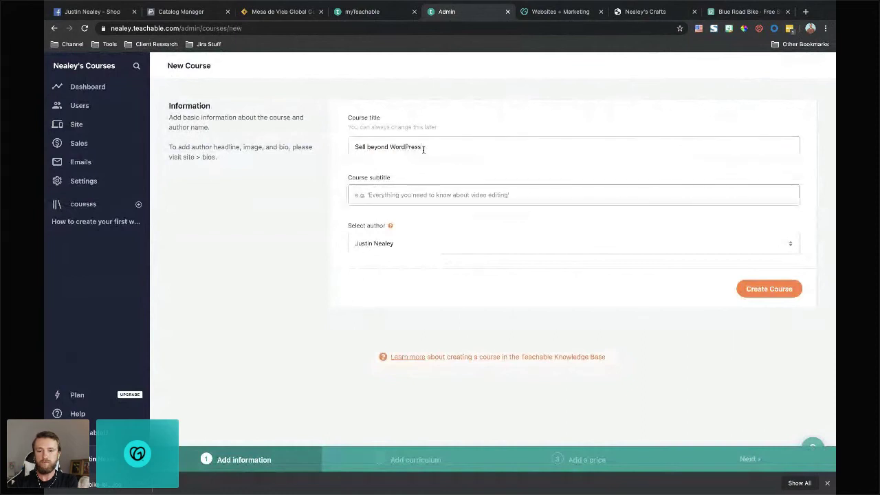
Set the course subtitle to "Learn all the things" and create the course
{"action": "type", "text": "Learn a"}
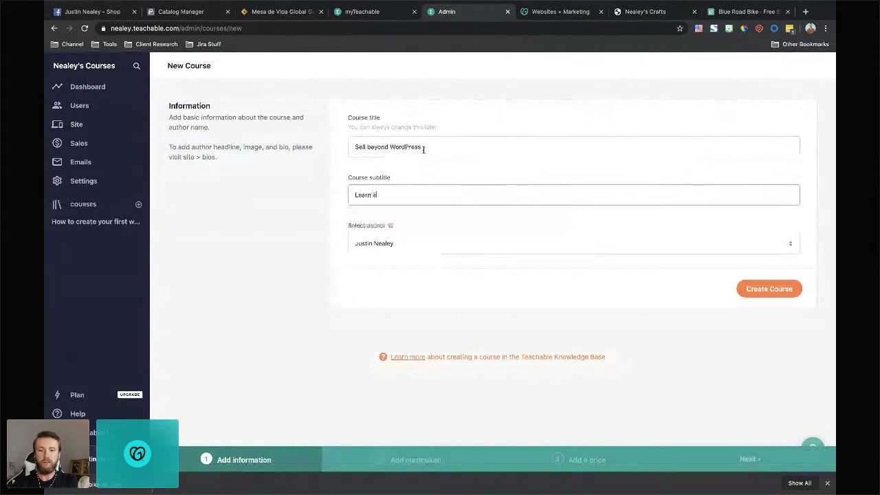
{"action": "type", "text": "ll the things"}
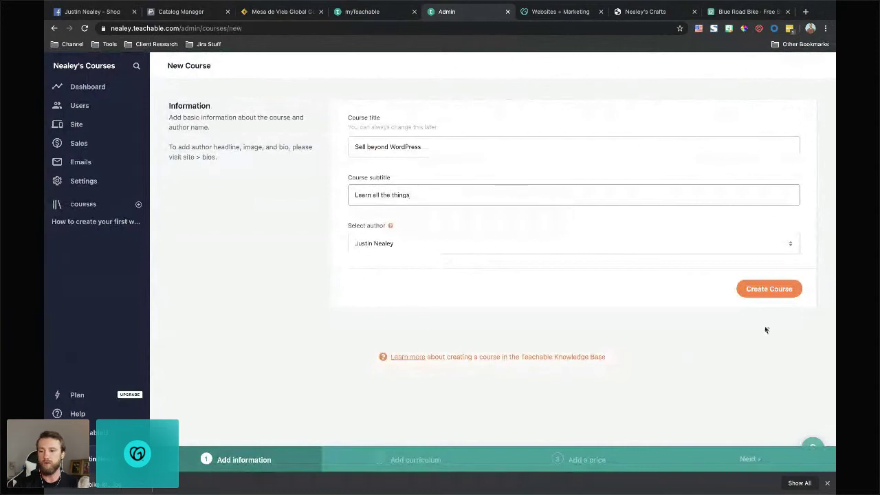
{"action": "left_click", "coordinate": [786, 294]}
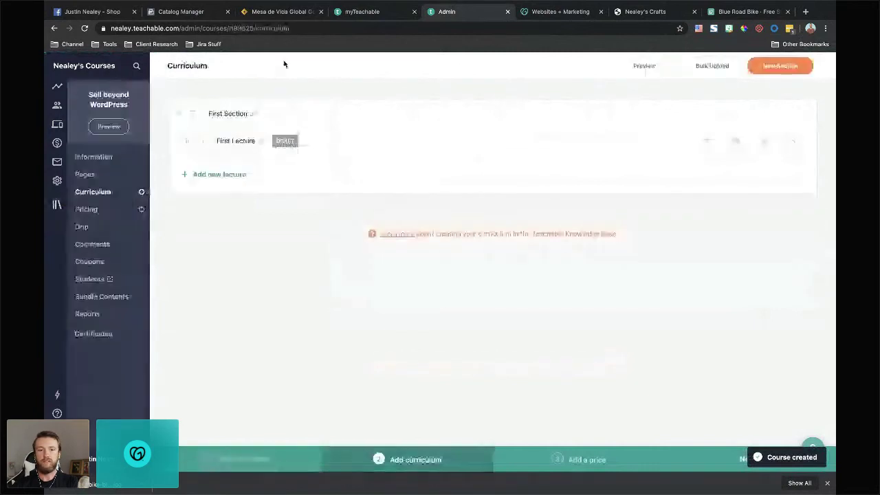
Change the name of the curriculum's first section to "Introduction"
{"action": "left_click", "coordinate": [253, 115]}
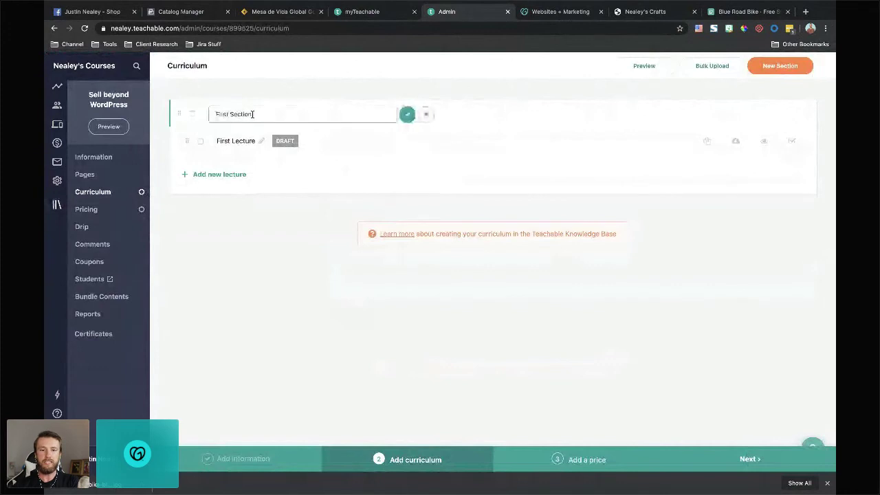
{"action": "triple_click", "coordinate": [253, 114]}
{"action": "type", "text": "Week 1"}
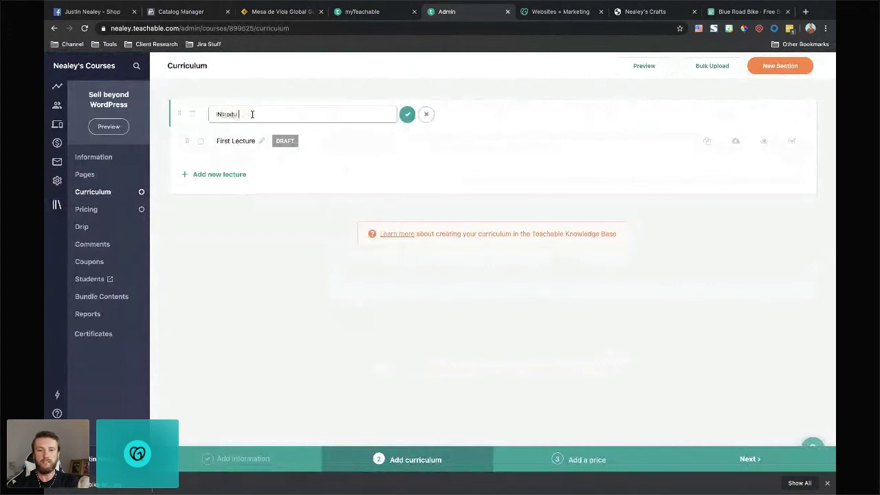
{"action": "key", "text": "BackSpace"}
{"action": "key", "text": "BackSpace"}
{"action": "key", "text": "BackSpace"}
{"action": "key", "text": "BackSpace"}
{"action": "key", "text": "BackSpace"}
{"action": "key", "text": "BackSpace"}
{"action": "type", "text": "Introduction"}
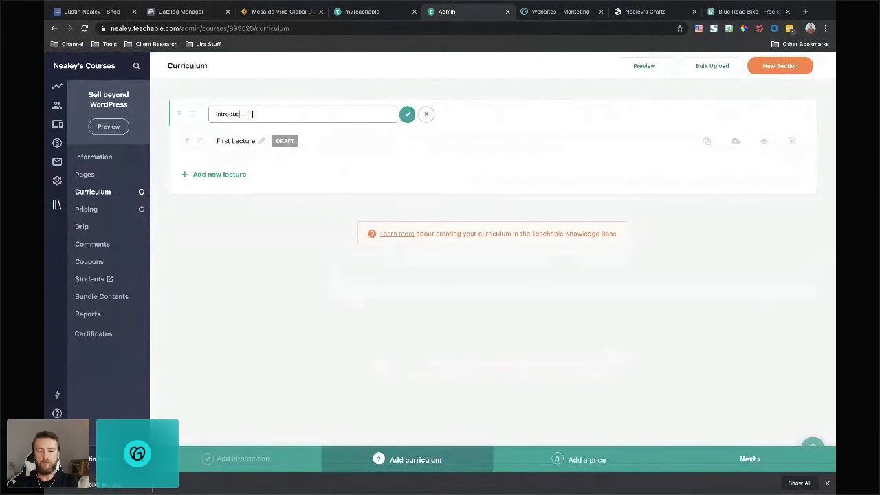
Rename the first lecture in the section as "Intro"
{"action": "left_click", "coordinate": [270, 141]}
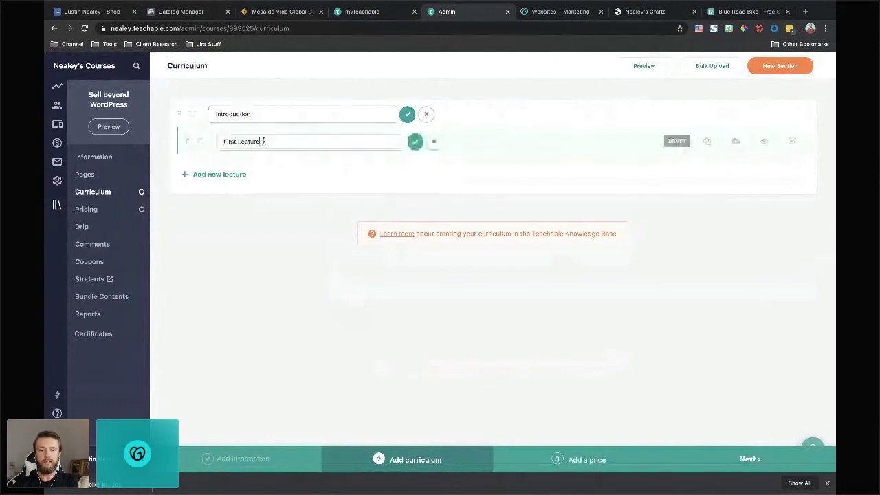
{"action": "type", "text": "Intro"}
{"action": "key", "text": "Return"}
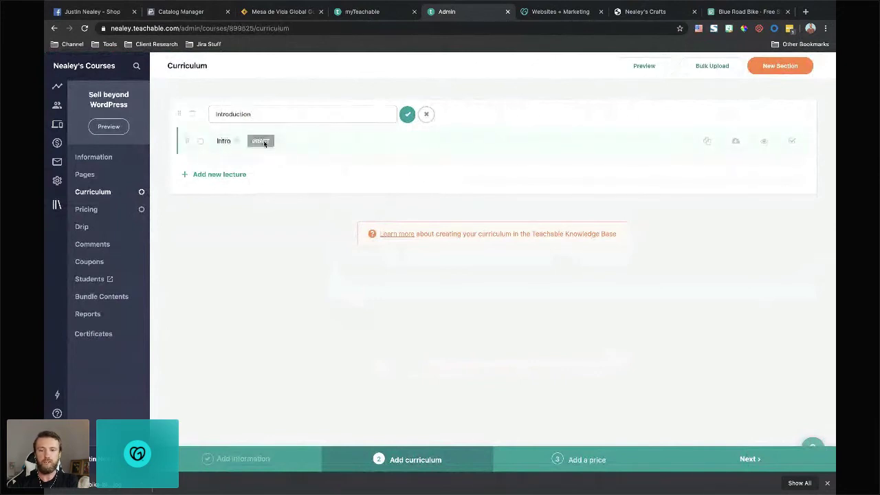
Add another lecture below "Intro" and name it "Why sell online"
{"action": "left_click", "coordinate": [229, 178]}
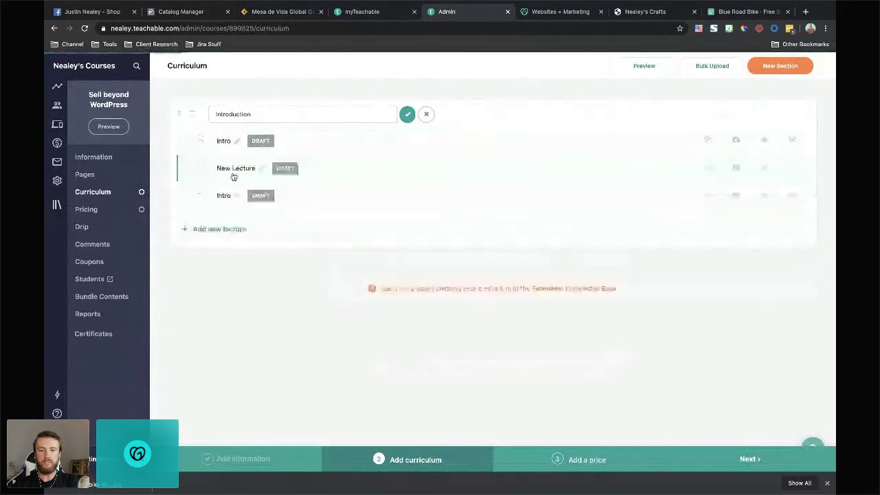
{"action": "left_click", "coordinate": [260, 172]}
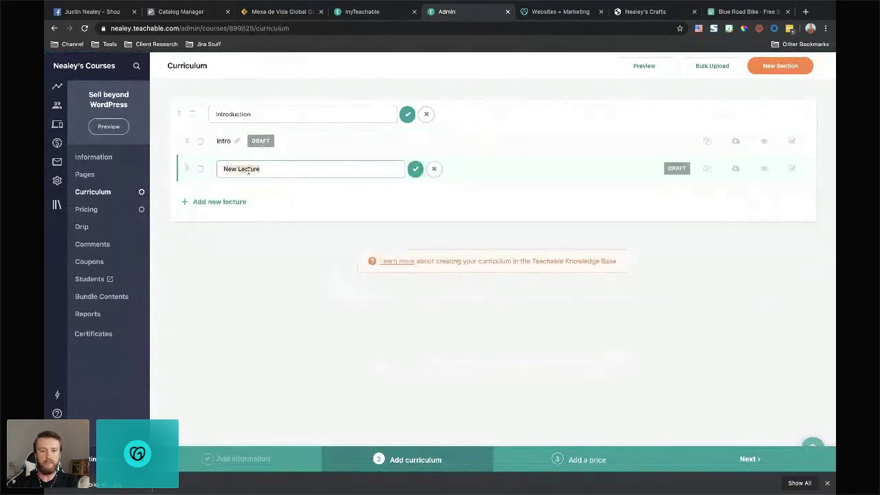
{"action": "type", "text": "Why sell online"}
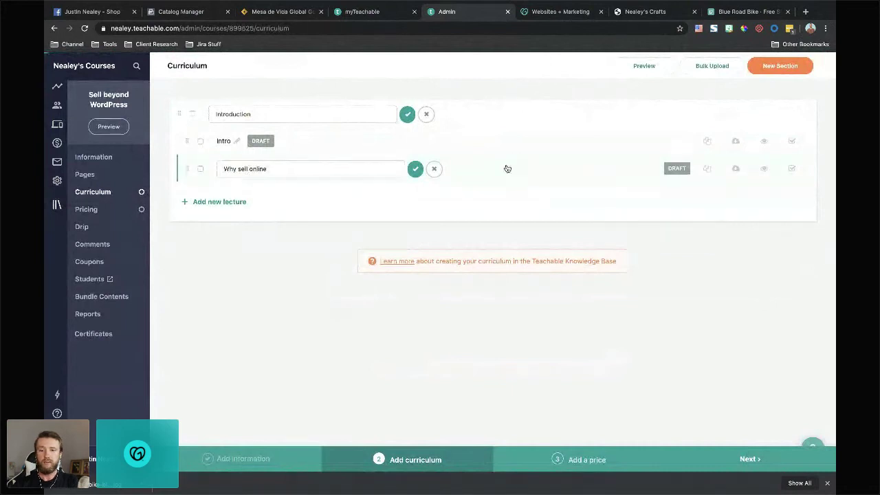
{"action": "left_click", "coordinate": [415, 168]}
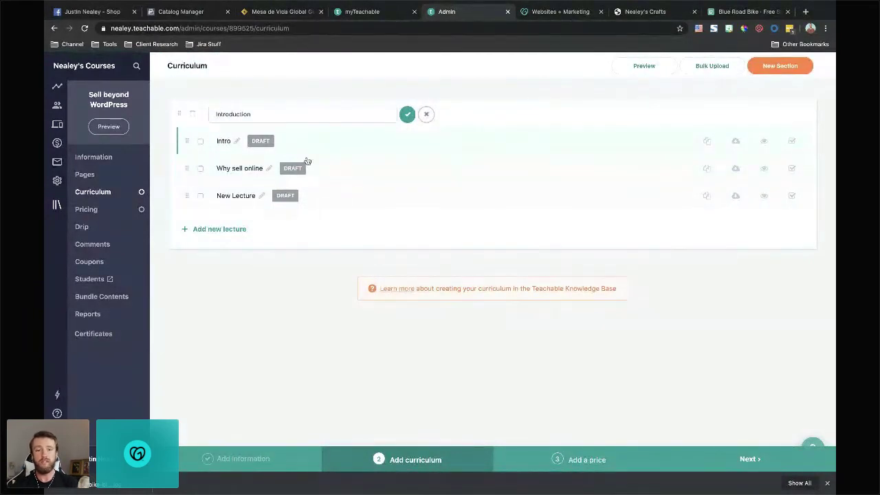
Add a quiz to the "Why sell online" lecture with the question "Who's awesome" and the answer "You are!"
{"action": "left_click", "coordinate": [217, 175]}
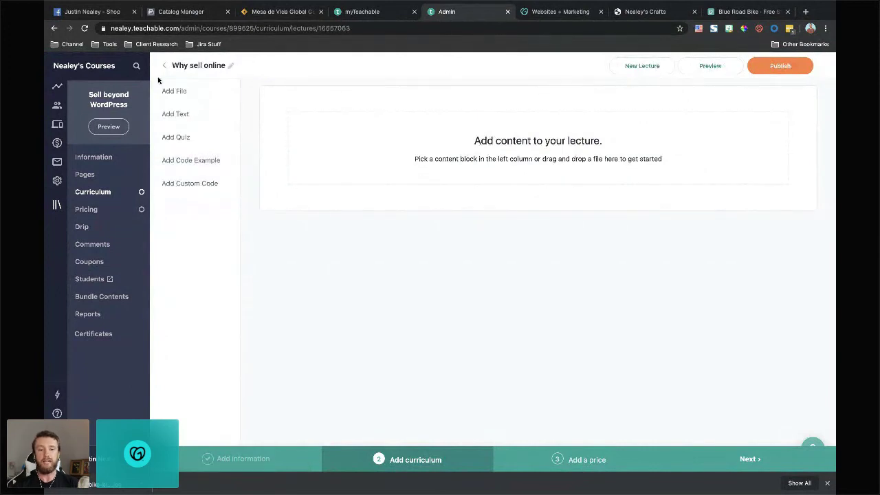
{"action": "left_click", "coordinate": [200, 142]}
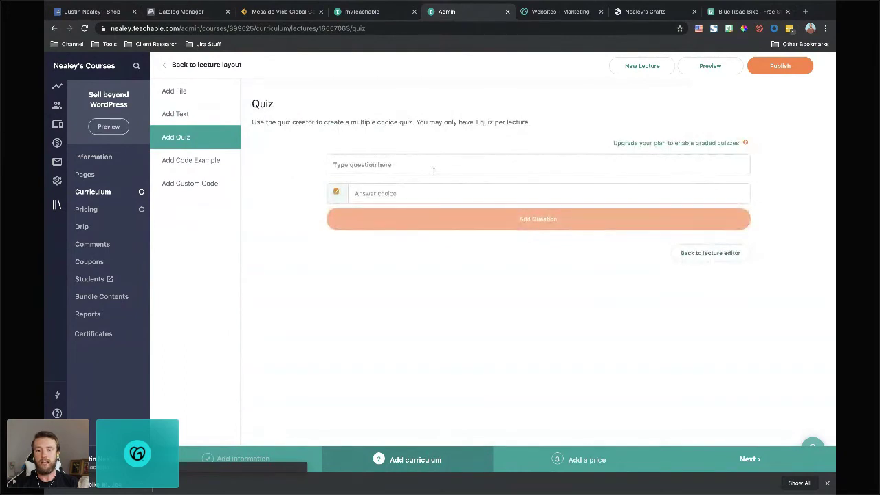
{"action": "left_click", "coordinate": [421, 171]}
{"action": "type", "text": "Who's awesome"}
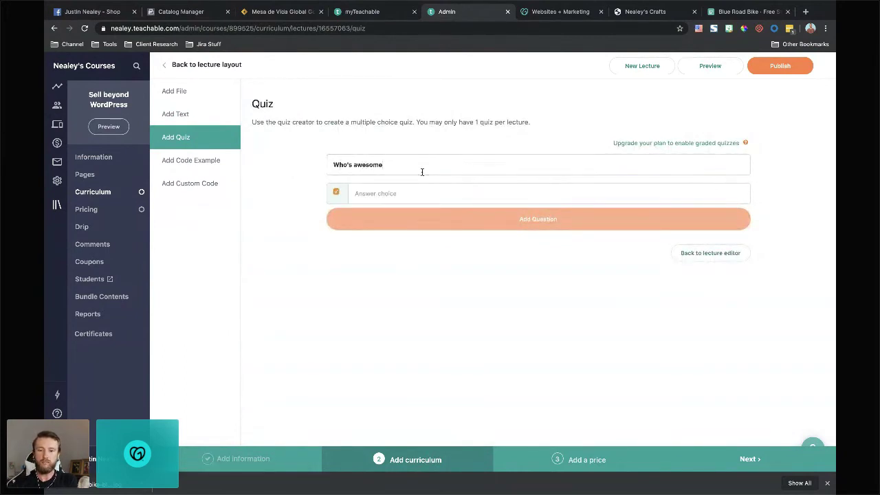
{"action": "key", "text": "Tab"}
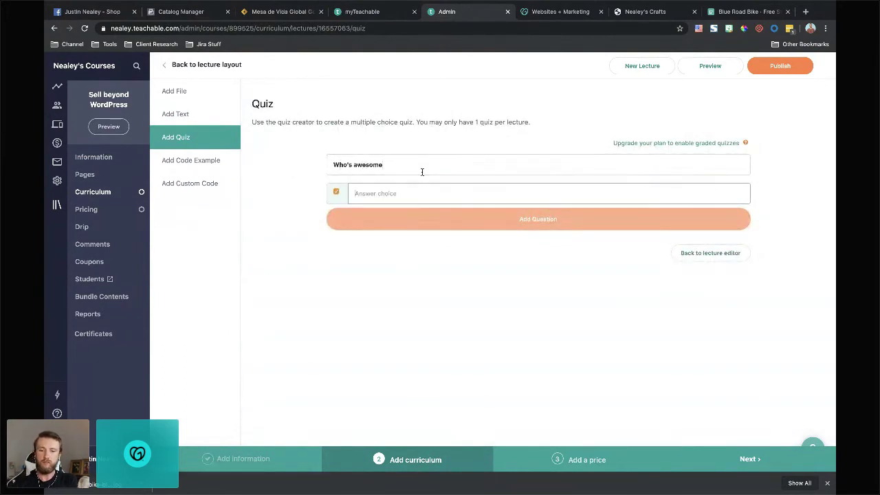
{"action": "type", "text": "You are!"}
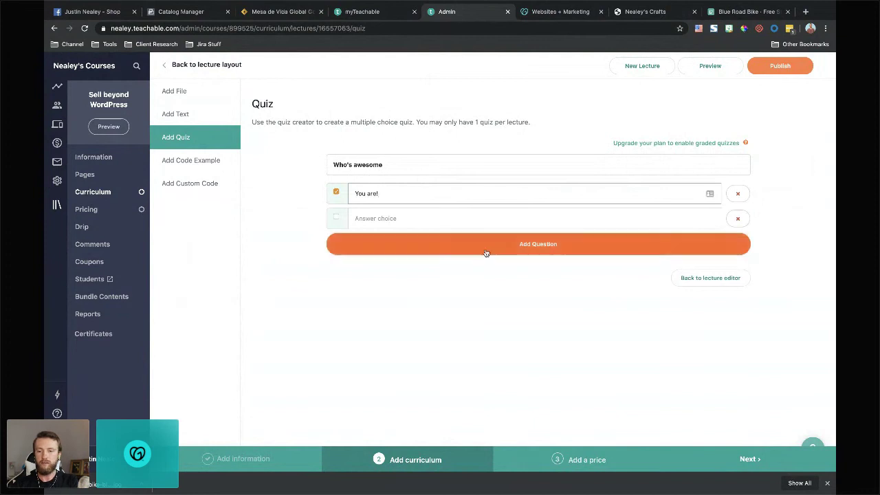
{"action": "left_click", "coordinate": [486, 249]}
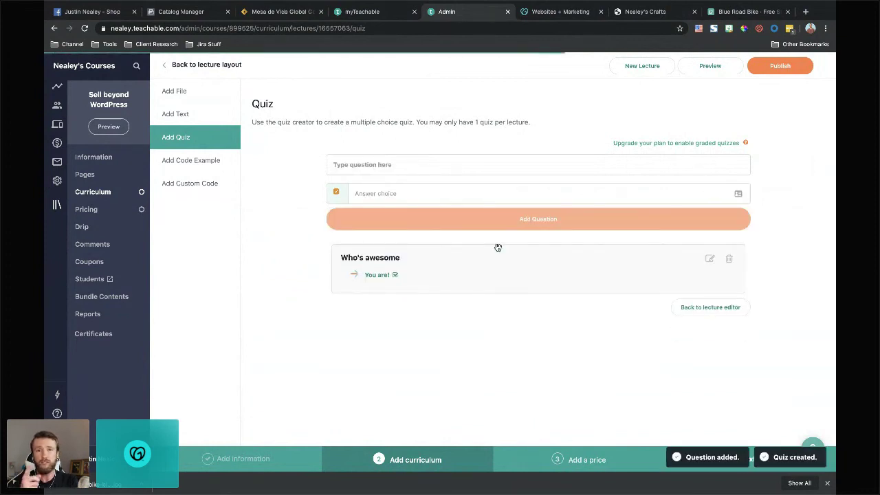
Publish the "Why sell online" lecture and give the course a free pricing plan
{"action": "left_click", "coordinate": [782, 66]}
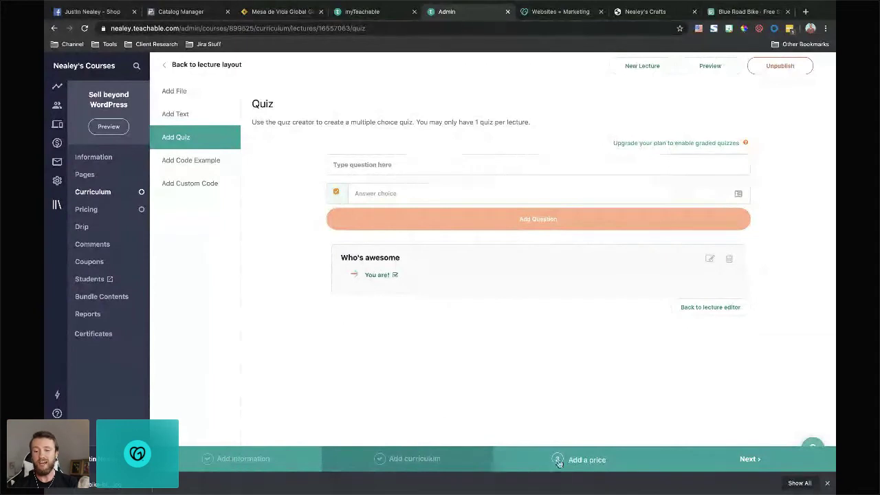
{"action": "left_click", "coordinate": [561, 462]}
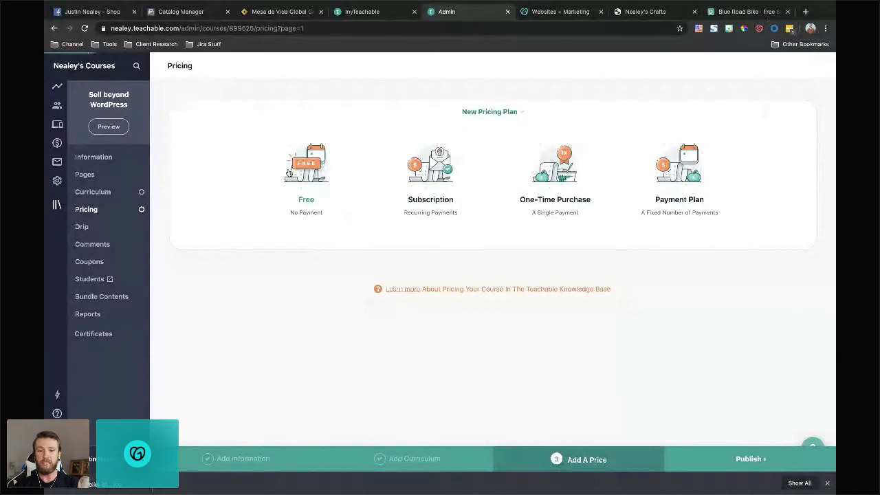
{"action": "left_click", "coordinate": [289, 174]}
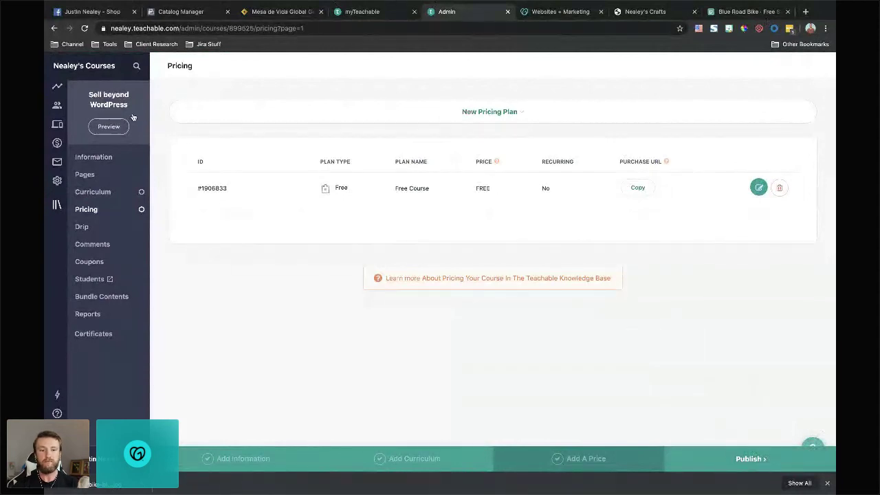
Preview the course's sales page as a visitor and look through its content
{"action": "left_click", "coordinate": [116, 129]}
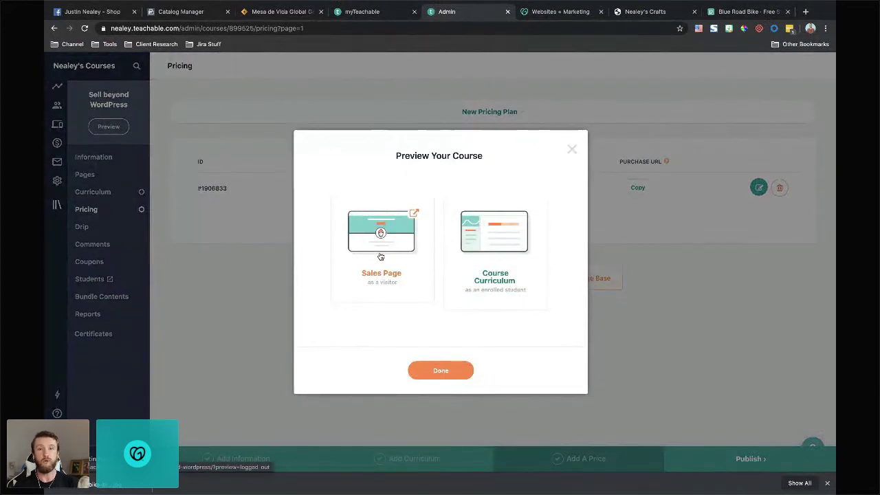
{"action": "left_click", "coordinate": [381, 257]}
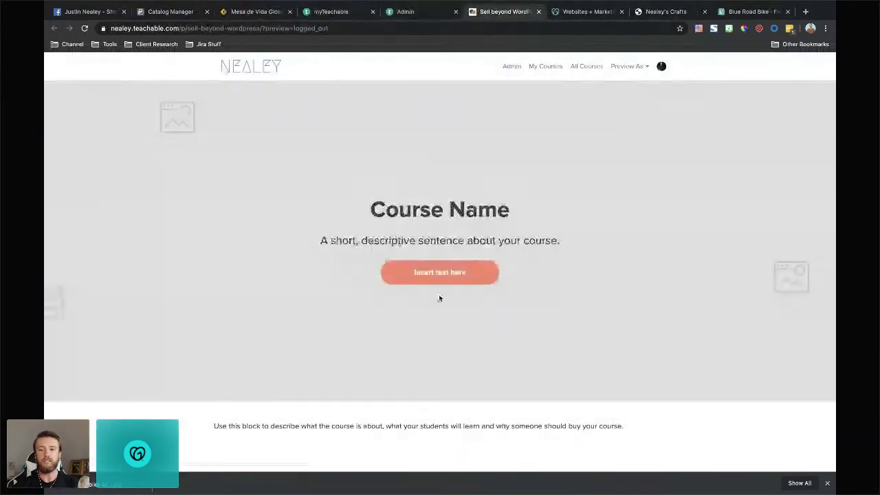
{"action": "scroll", "coordinate": [440, 299], "scroll_direction": "down", "scroll_amount": 10}
{"action": "scroll", "coordinate": [420, 123], "scroll_direction": "up", "scroll_amount": 9}
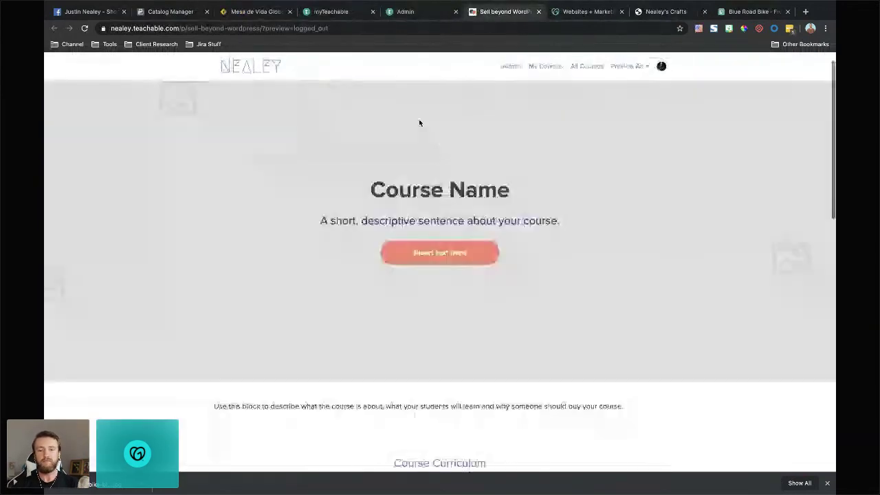
Preview the course curriculum as an enrolled student, answer the "Why sell online" quiz with "You are!", and close both previews
{"action": "left_click", "coordinate": [405, 13]}
{"action": "left_click", "coordinate": [108, 128]}
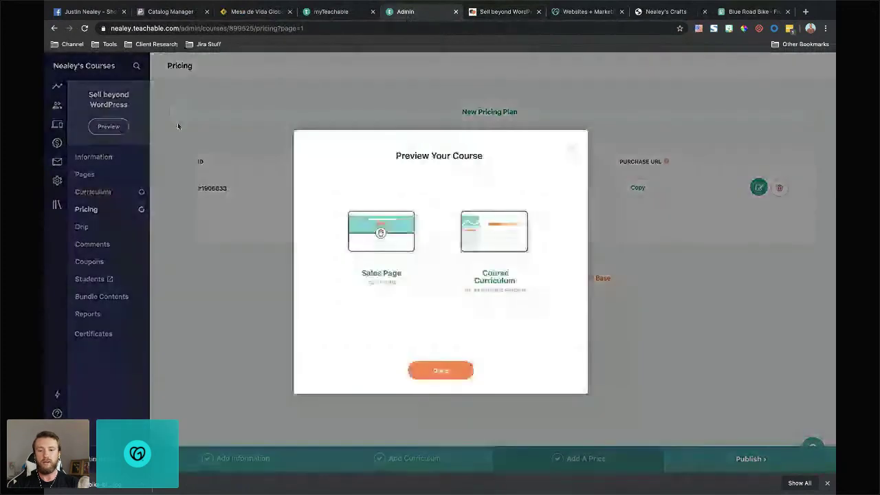
{"action": "left_click", "coordinate": [484, 237]}
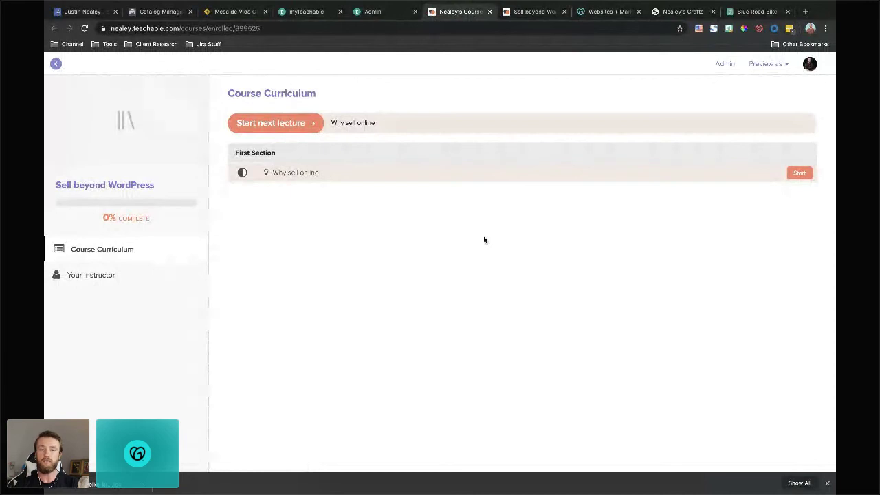
{"action": "left_click", "coordinate": [331, 177]}
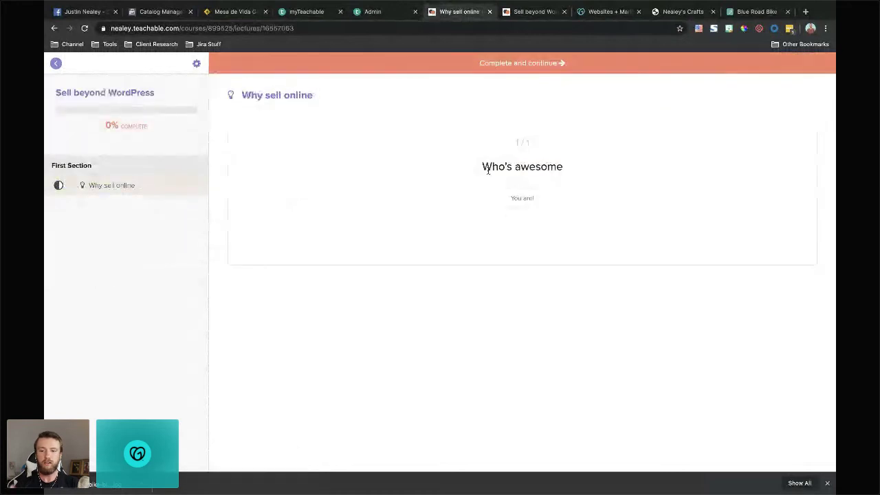
{"action": "left_click", "coordinate": [498, 198]}
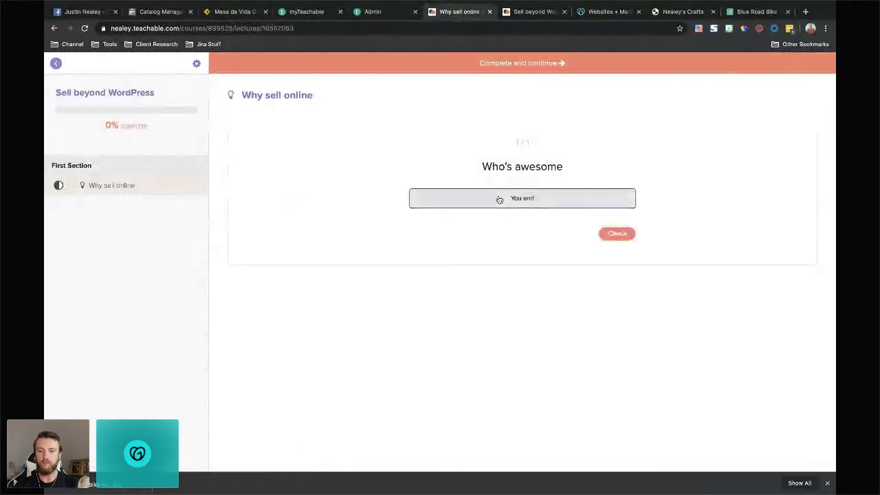
{"action": "left_click", "coordinate": [599, 234]}
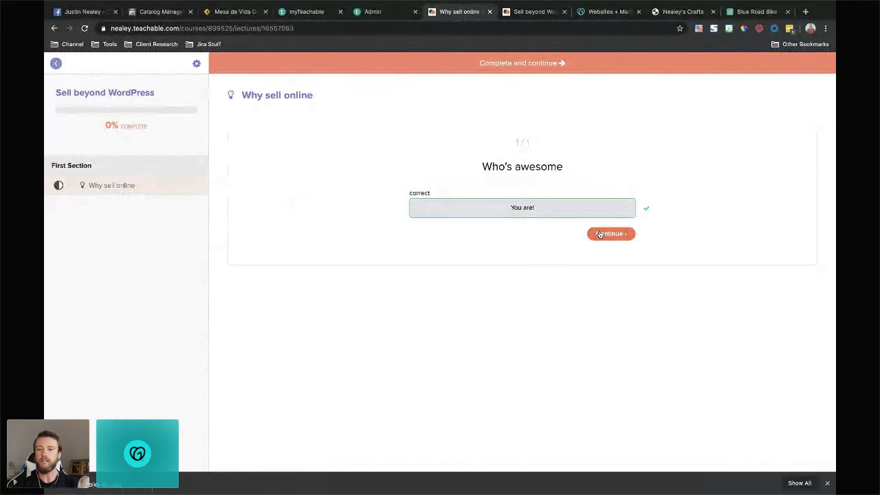
{"action": "key", "text": "ctrl+w"}
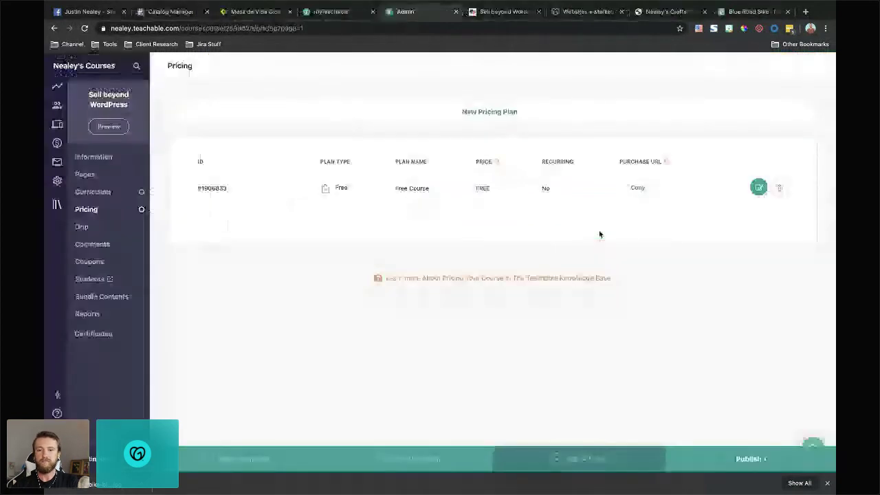
{"action": "left_click", "coordinate": [515, 15]}
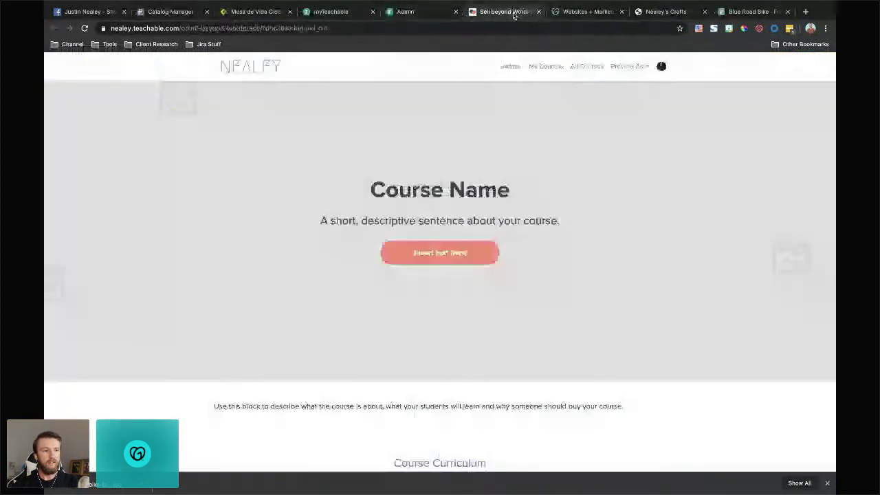
{"action": "key", "text": "ctrl+w"}
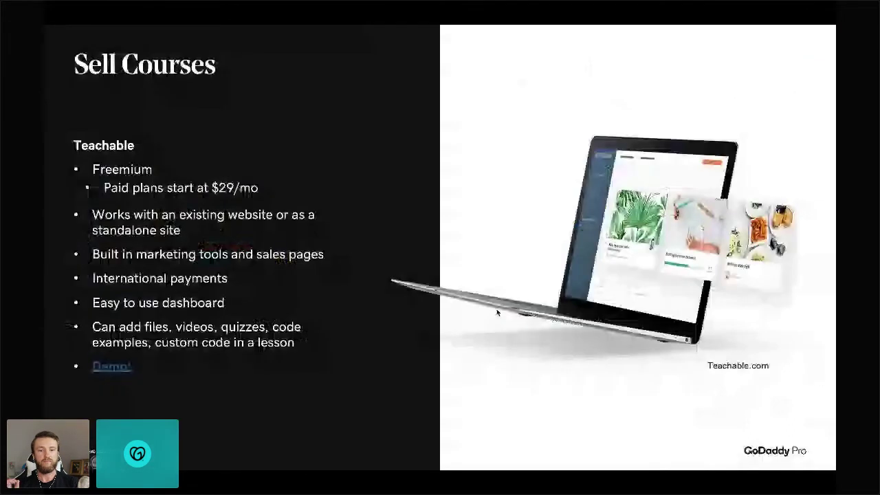
{"action": "key", "text": "Right"}
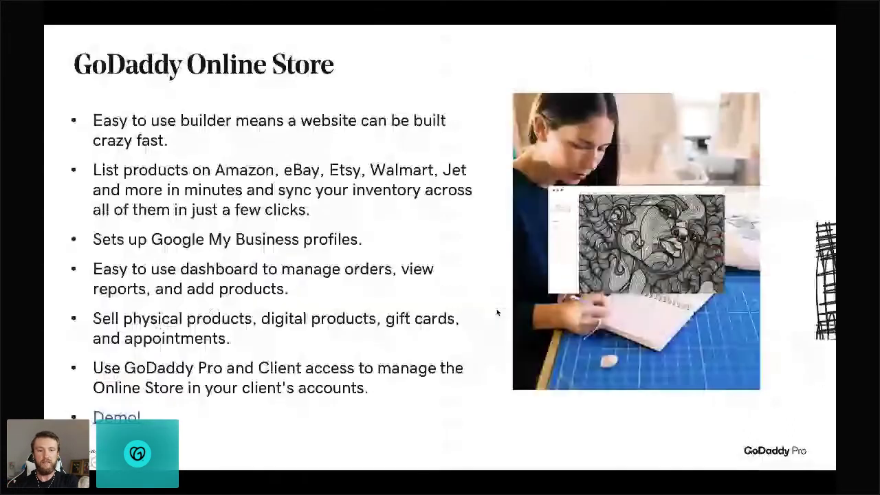
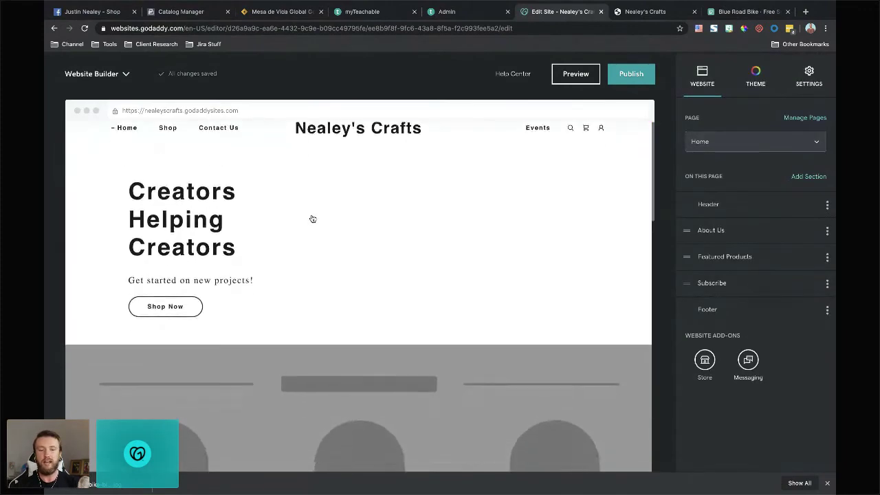
In GoDaddy Website Builder, browse the COVID-19 Response sections available for insertion above About Us on the home page
{"action": "scroll", "coordinate": [312, 219], "scroll_direction": "down", "scroll_amount": 3}
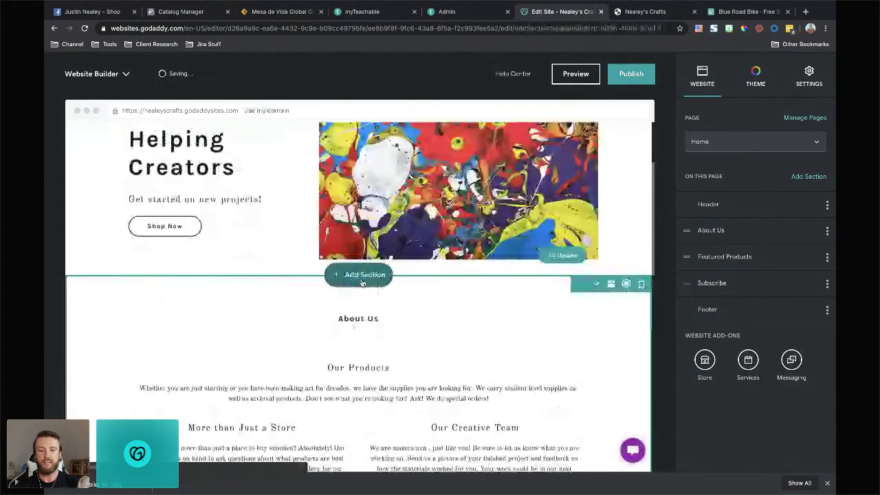
{"action": "left_click", "coordinate": [362, 282]}
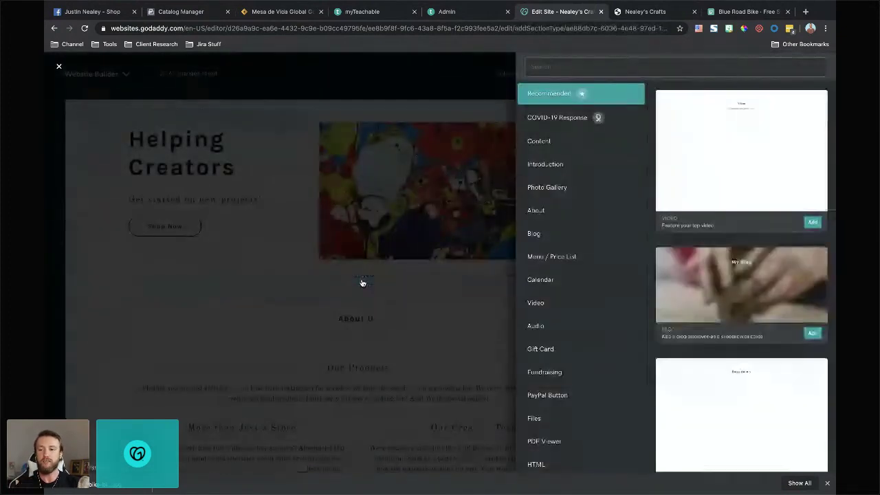
{"action": "left_click", "coordinate": [577, 126]}
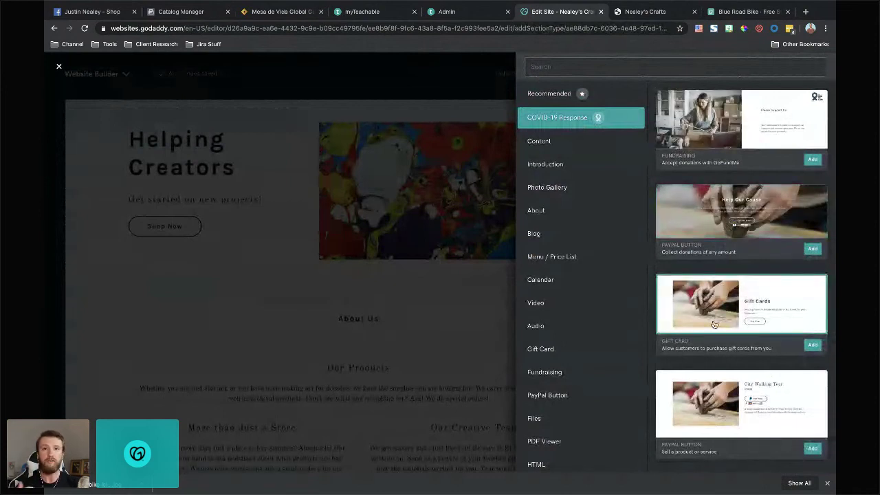
{"action": "scroll", "coordinate": [722, 313], "scroll_direction": "down", "scroll_amount": 2}
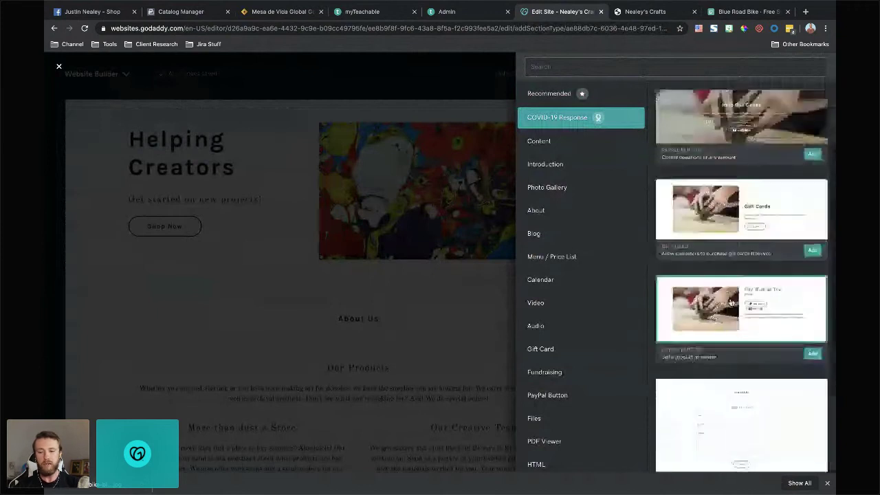
{"action": "scroll", "coordinate": [729, 140], "scroll_direction": "up", "scroll_amount": 2}
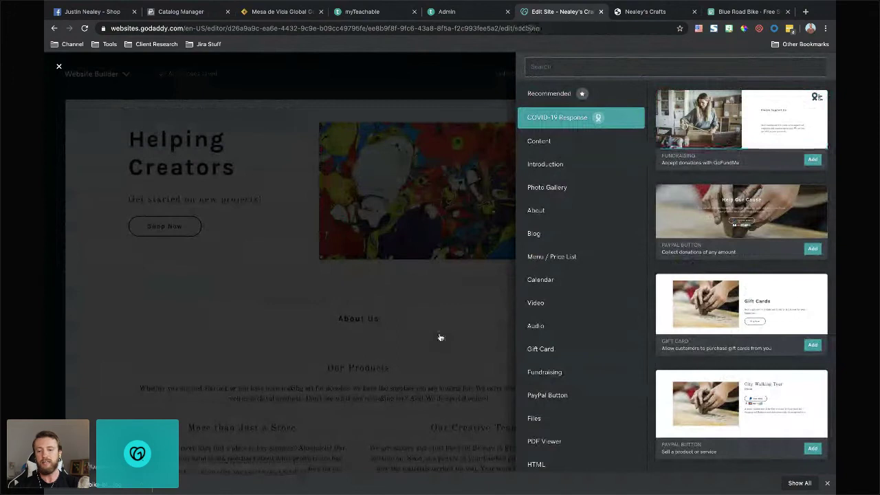
{"action": "left_click", "coordinate": [485, 295]}
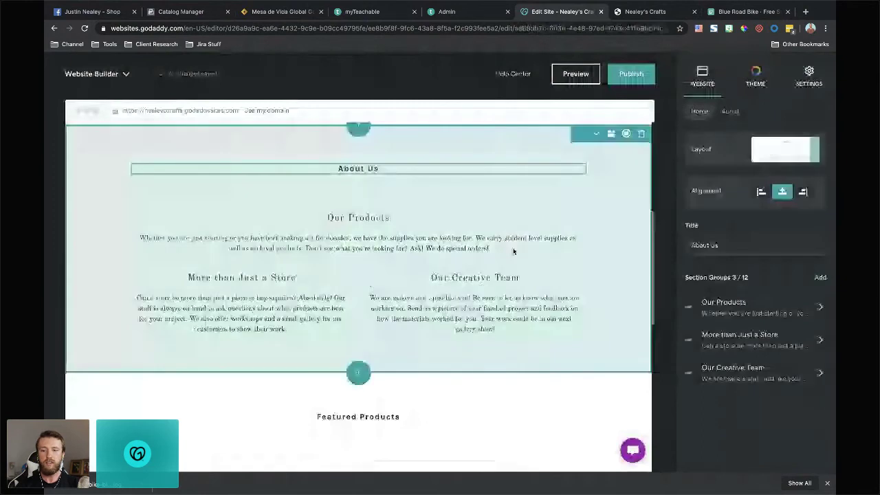
Change the Nealey's Crafts website theme to Modern
{"action": "left_click", "coordinate": [756, 75]}
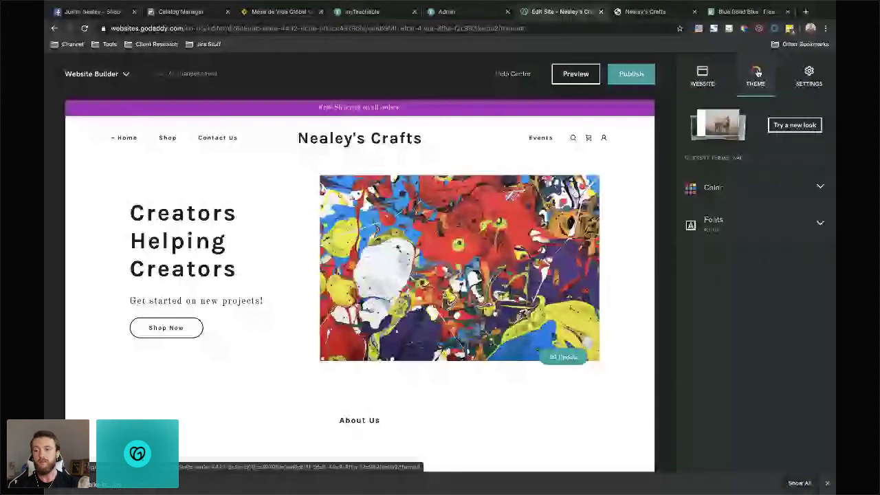
{"action": "left_click", "coordinate": [798, 126]}
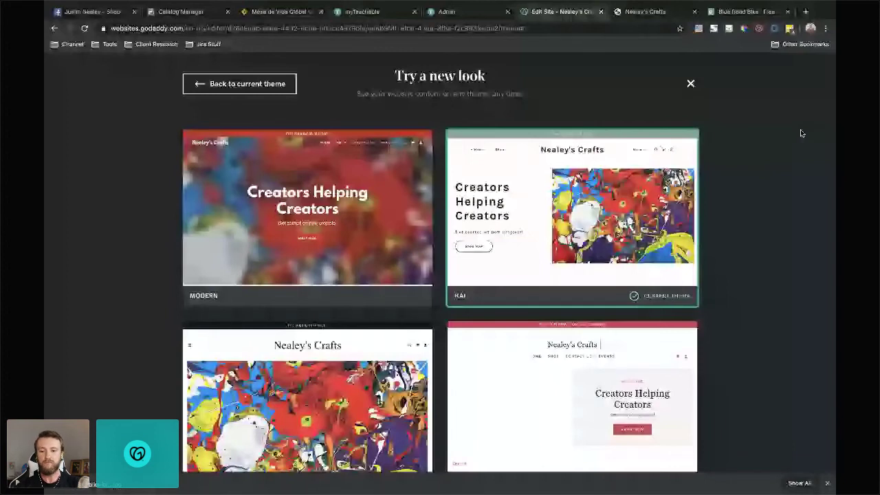
{"action": "mouse_move", "coordinate": [368, 265]}
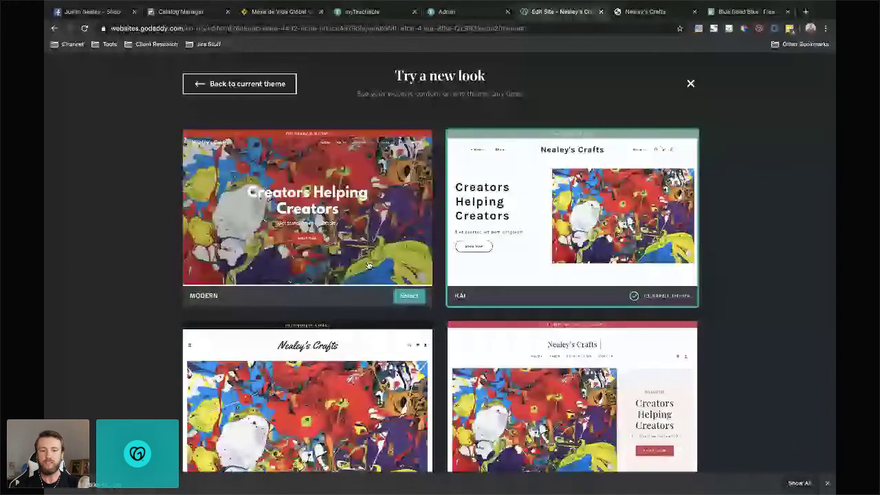
{"action": "left_click", "coordinate": [408, 296]}
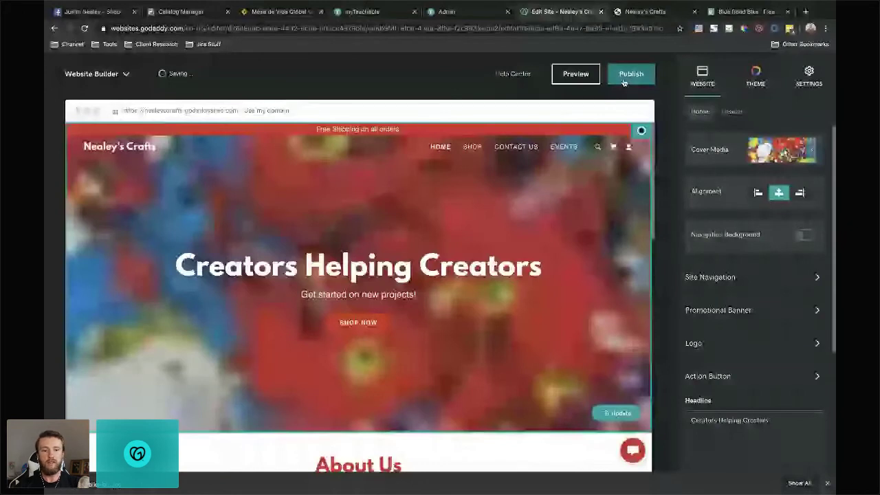
Go to the site's online store overview and open the form for adding a new physical product
{"action": "left_click", "coordinate": [113, 76]}
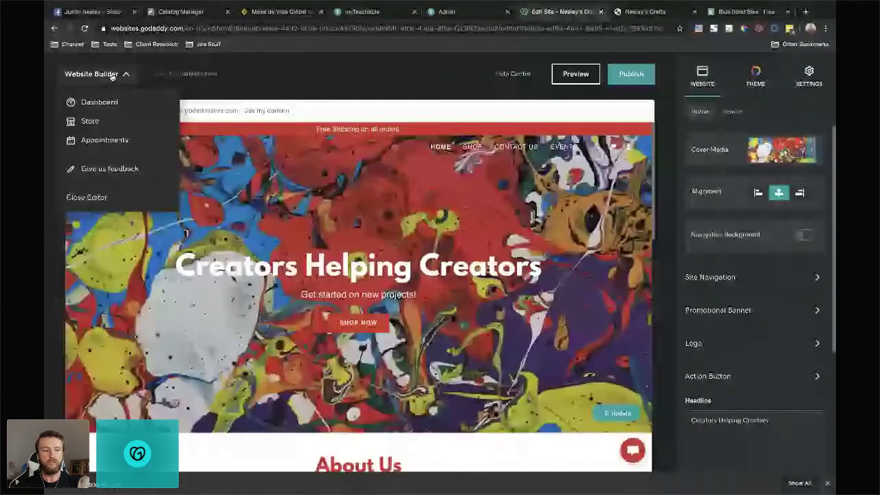
{"action": "left_click", "coordinate": [108, 123]}
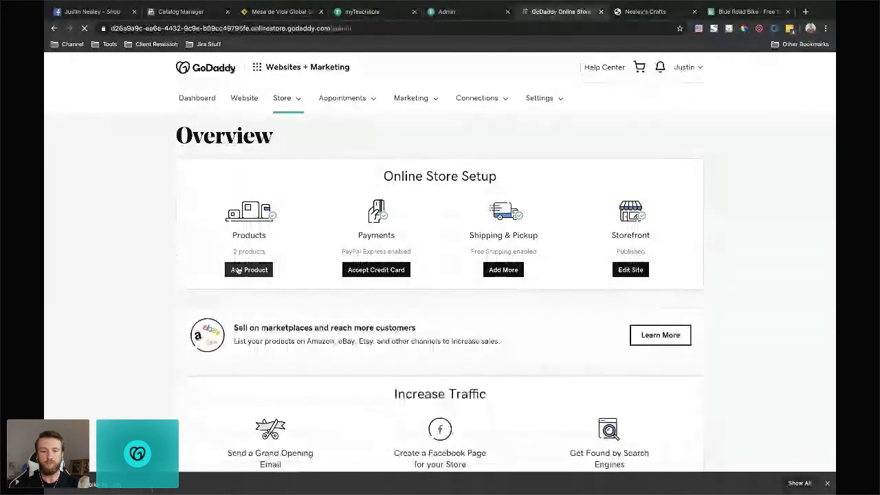
{"action": "left_click", "coordinate": [238, 270]}
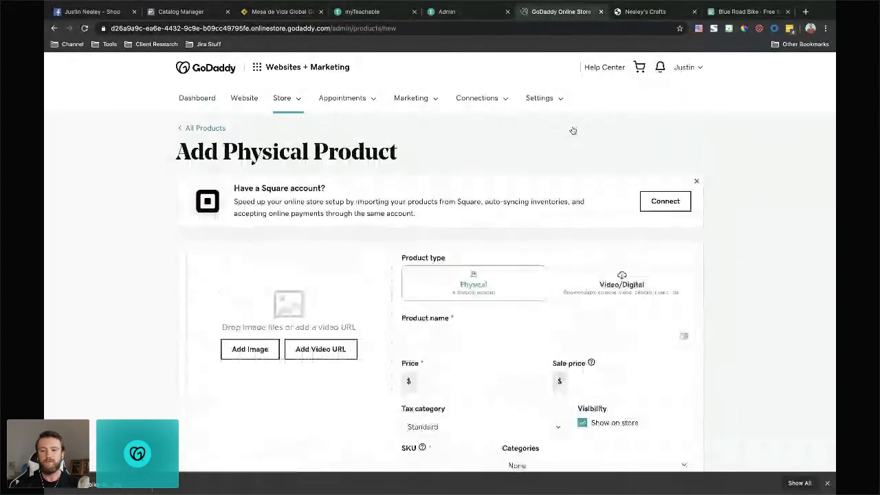
Switch to the Pexels site, close the blue road bike photo, and search for "arts and crafts"
{"action": "left_click", "coordinate": [762, 14]}
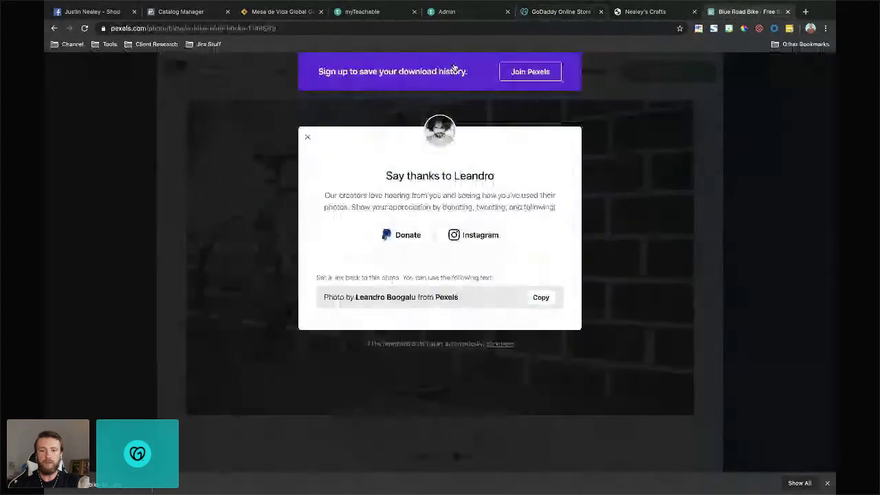
{"action": "left_click", "coordinate": [759, 106]}
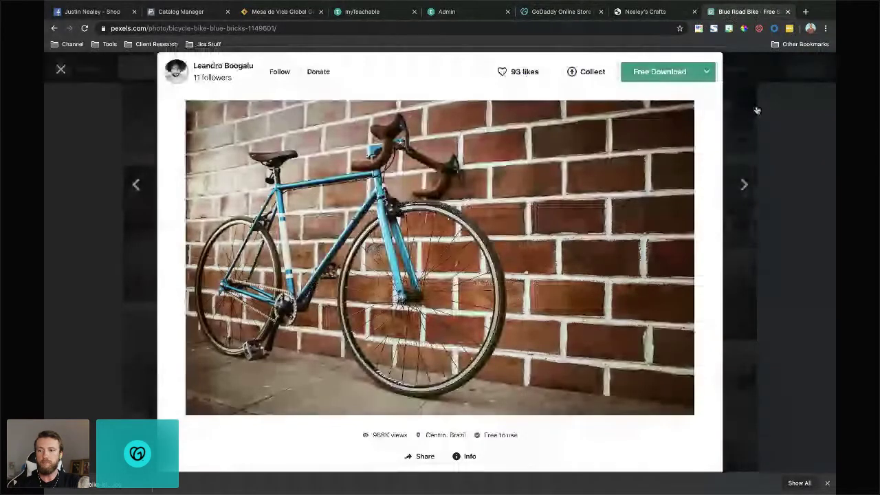
{"action": "left_click", "coordinate": [759, 105]}
{"action": "left_click", "coordinate": [303, 67]}
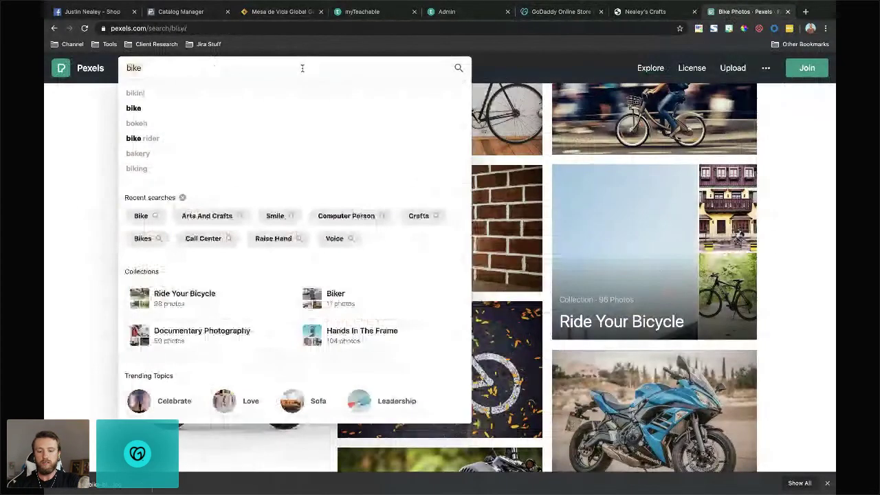
{"action": "key", "text": "ctrl+a"}
{"action": "type", "text": "arts and"}
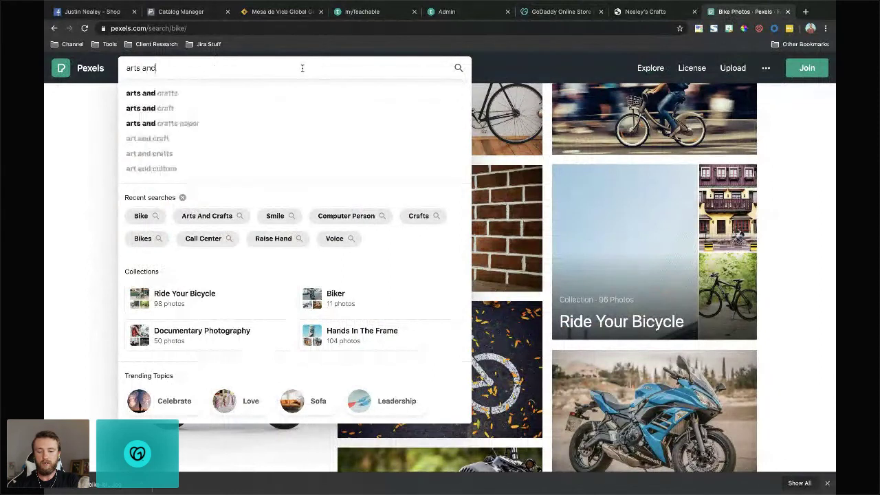
{"action": "type", "text": " crafts"}
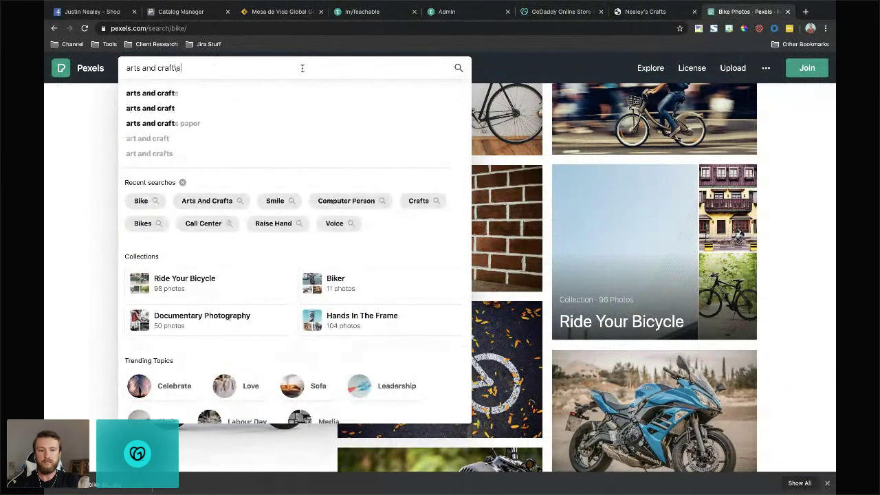
{"action": "key", "text": "Return"}
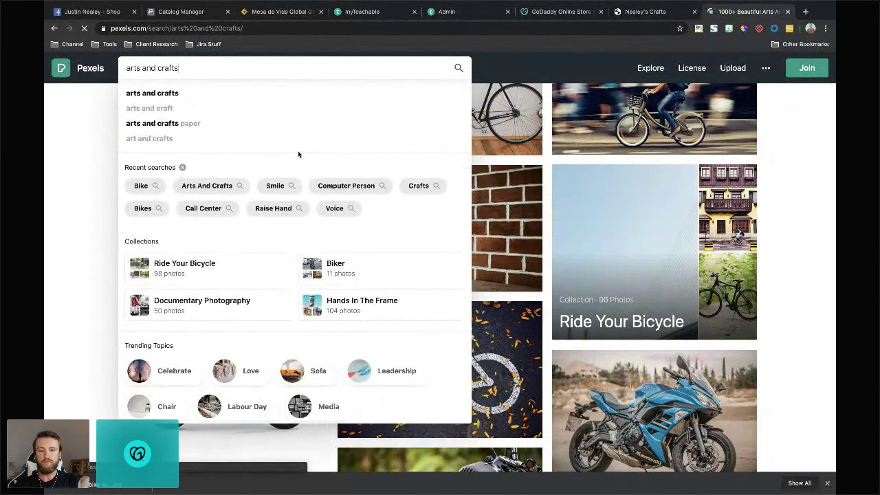
Download the coloured chalk sticks photo from the arts and crafts results in Medium size (1280 x 853)
{"action": "scroll", "coordinate": [589, 289], "scroll_direction": "down", "scroll_amount": 6}
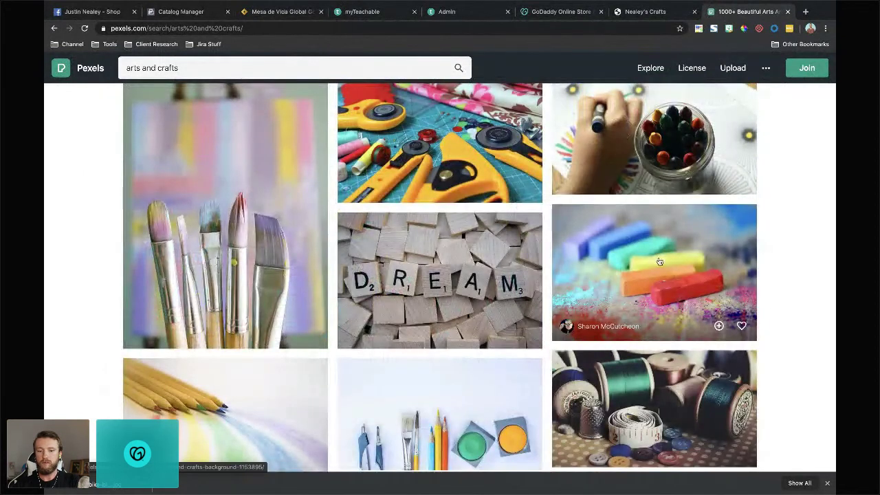
{"action": "left_click", "coordinate": [659, 262]}
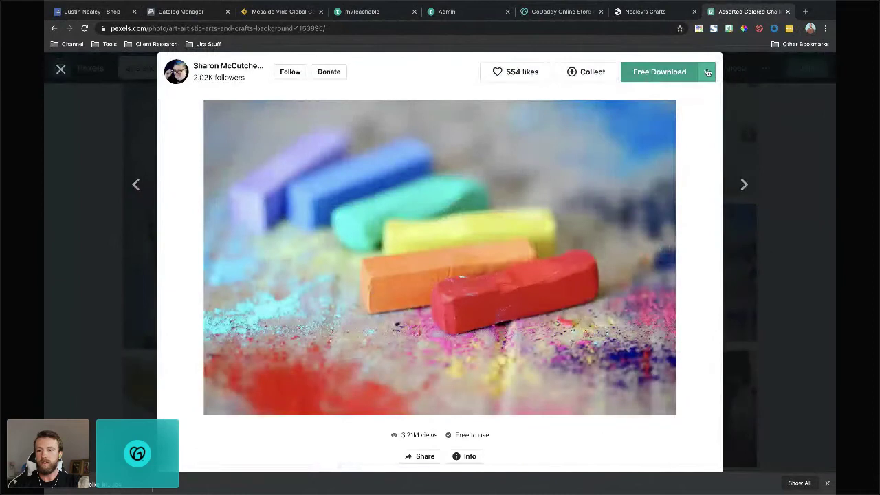
{"action": "left_click", "coordinate": [707, 71]}
{"action": "left_click", "coordinate": [656, 159]}
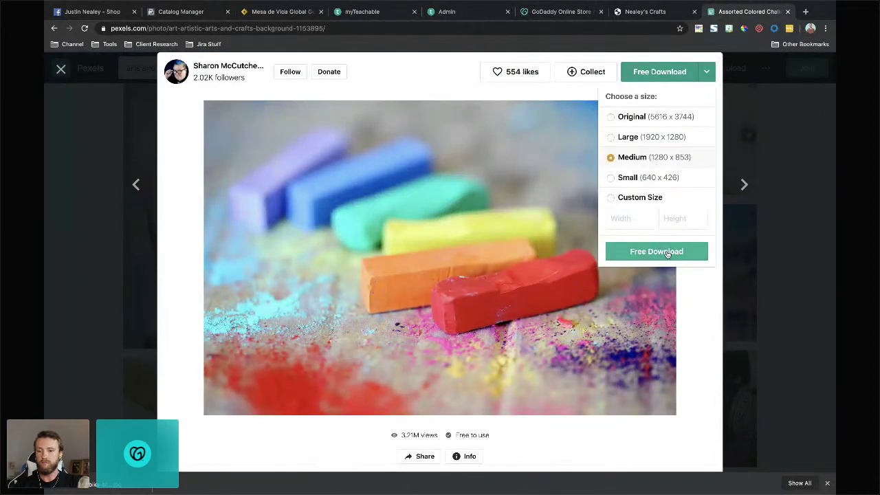
{"action": "left_click", "coordinate": [657, 251]}
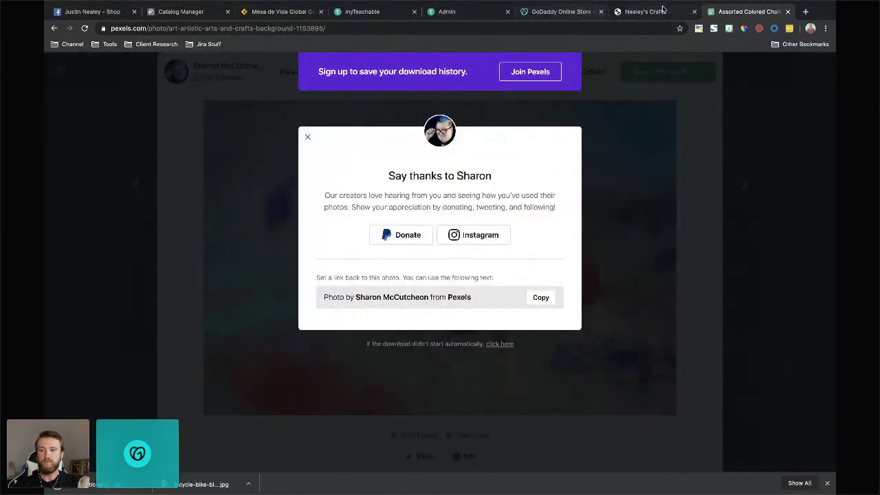
Switch back to the GoDaddy new product form, add the downloaded chalk photo as its image, and name the product "Crafts"
{"action": "left_click", "coordinate": [557, 12]}
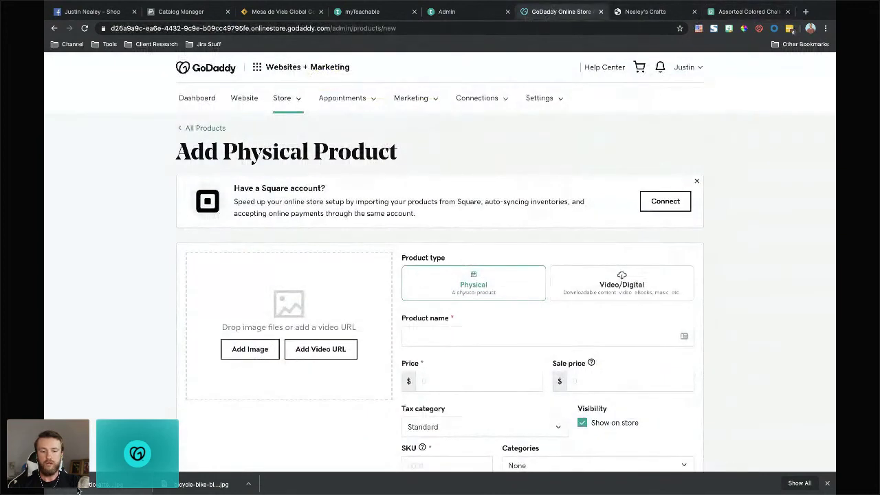
{"action": "left_click_drag", "start_coordinate": [258, 342], "coordinate": [260, 344]}
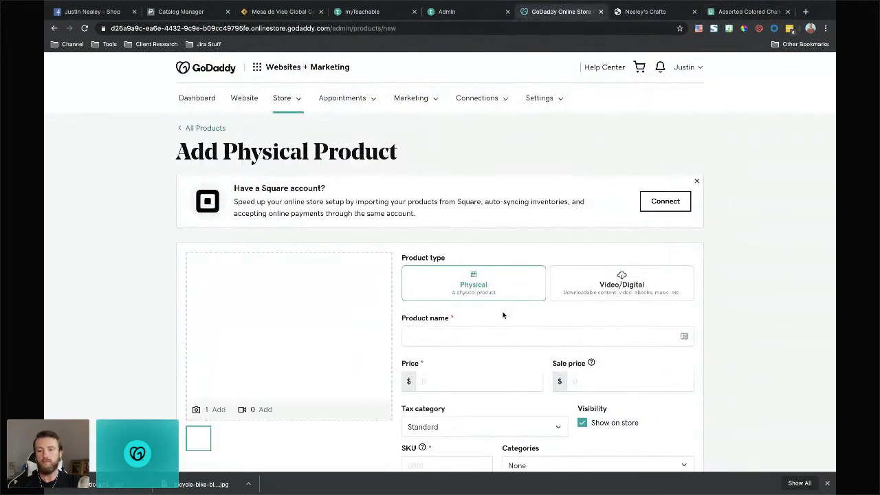
{"action": "scroll", "coordinate": [503, 312], "scroll_direction": "down", "scroll_amount": 1}
{"action": "scroll", "coordinate": [502, 315], "scroll_direction": "down", "scroll_amount": 1}
{"action": "left_click", "coordinate": [499, 273]}
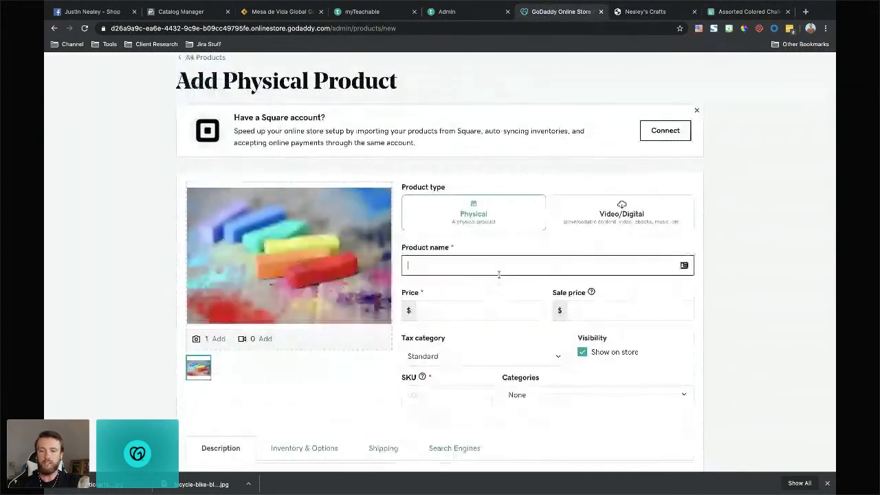
{"action": "type", "text": "Crafts"}
Set the product's price to $19.99 and its sale price to $14.99
{"action": "scroll", "coordinate": [500, 273], "scroll_direction": "down", "scroll_amount": 2}
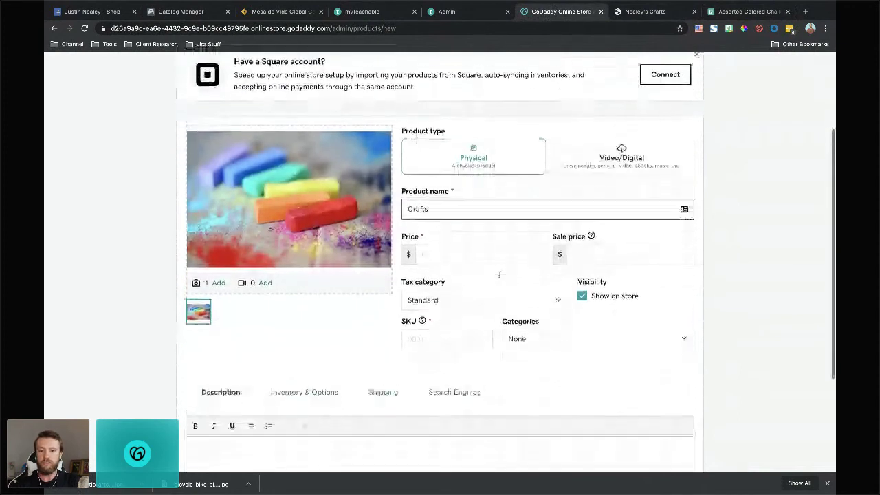
{"action": "left_click", "coordinate": [435, 246]}
{"action": "type", "text": "19.99"}
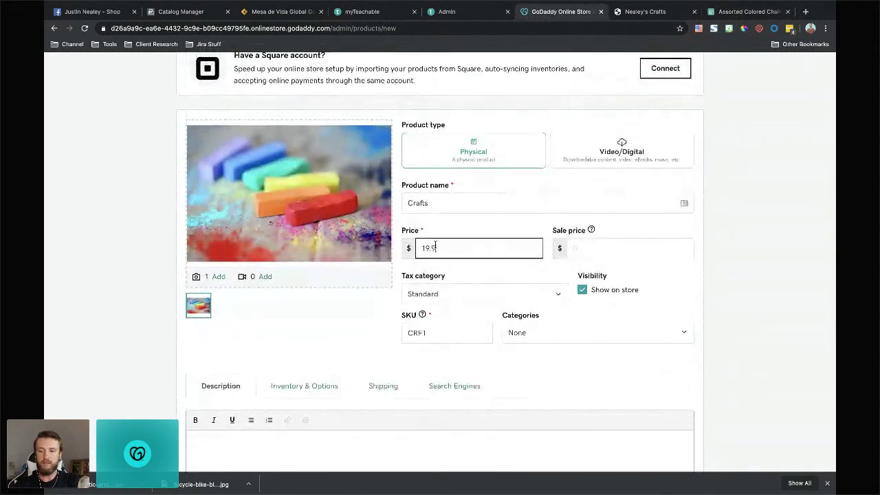
{"action": "key", "text": "Tab"}
{"action": "type", "text": "14.99"}
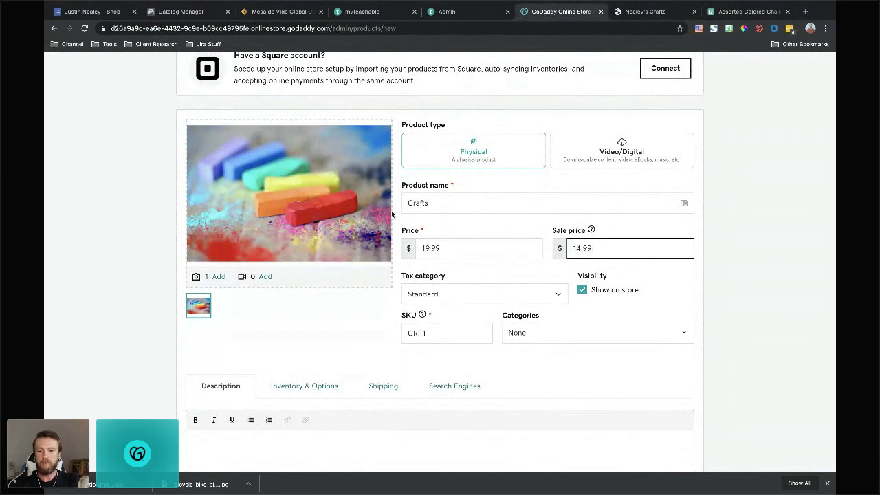
{"action": "left_click", "coordinate": [475, 297]}
{"action": "left_click", "coordinate": [348, 357]}
{"action": "scroll", "coordinate": [348, 357], "scroll_direction": "down", "scroll_amount": 1}
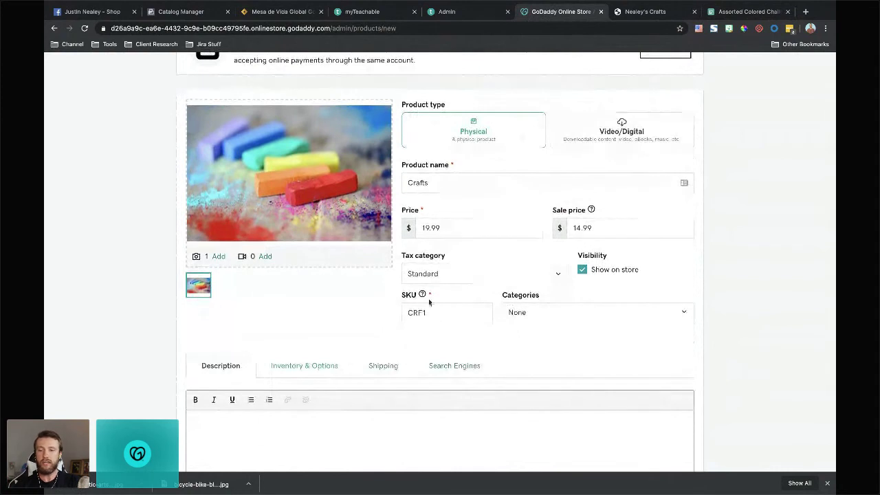
Assign the product to the Supplies category and enter "Descriptions" as its description
{"action": "left_click", "coordinate": [580, 313]}
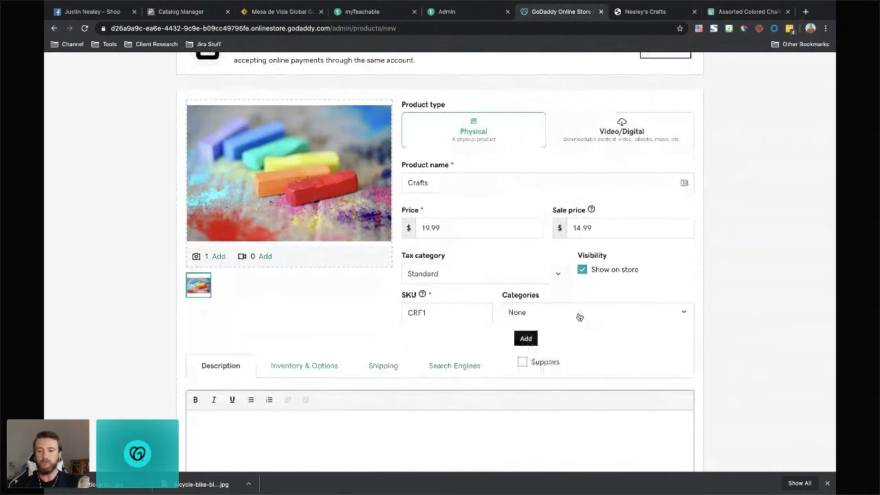
{"action": "left_click", "coordinate": [533, 364]}
{"action": "left_click", "coordinate": [534, 363]}
{"action": "left_click", "coordinate": [534, 363]}
{"action": "left_click", "coordinate": [281, 339]}
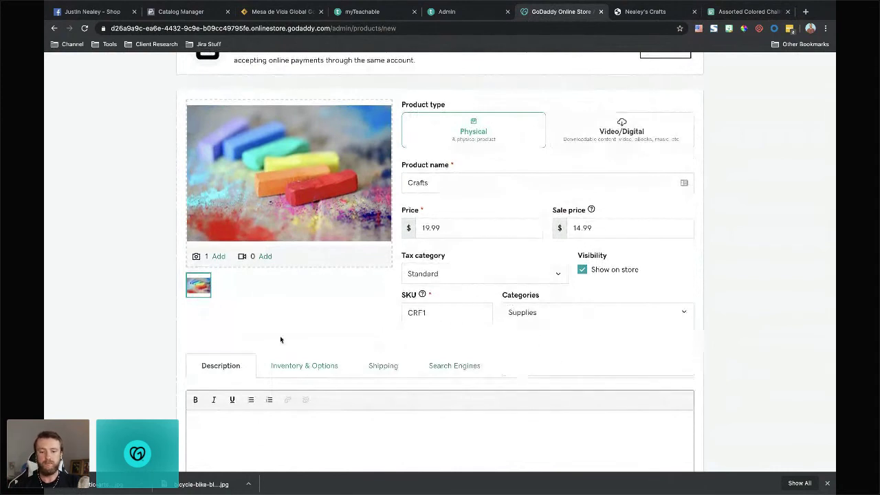
{"action": "scroll", "coordinate": [280, 339], "scroll_direction": "down", "scroll_amount": 2}
{"action": "type", "text": "Descriptions"}
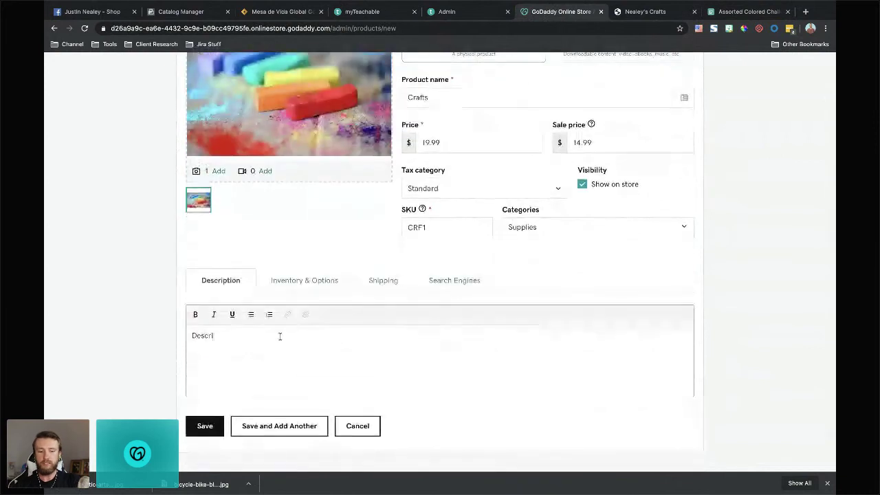
Review the product's inventory and options, shipping, and search engine settings, and save the product
{"action": "left_click", "coordinate": [334, 285]}
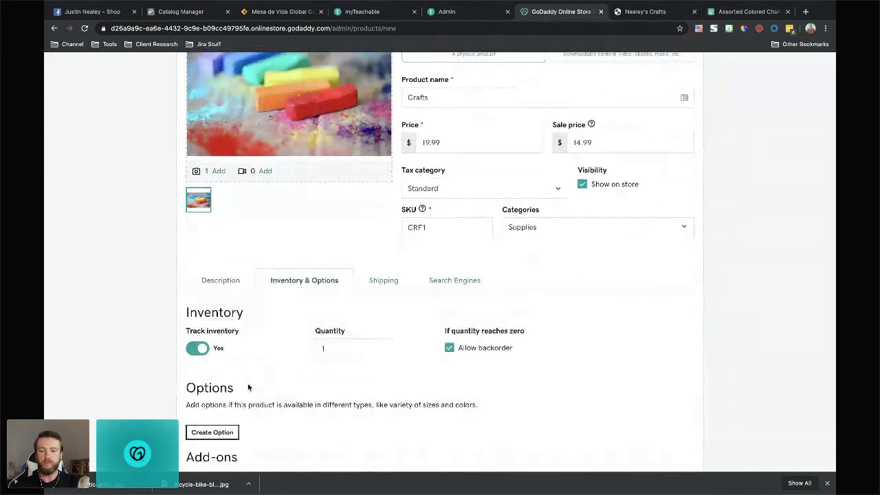
{"action": "scroll", "coordinate": [249, 387], "scroll_direction": "down", "scroll_amount": 2}
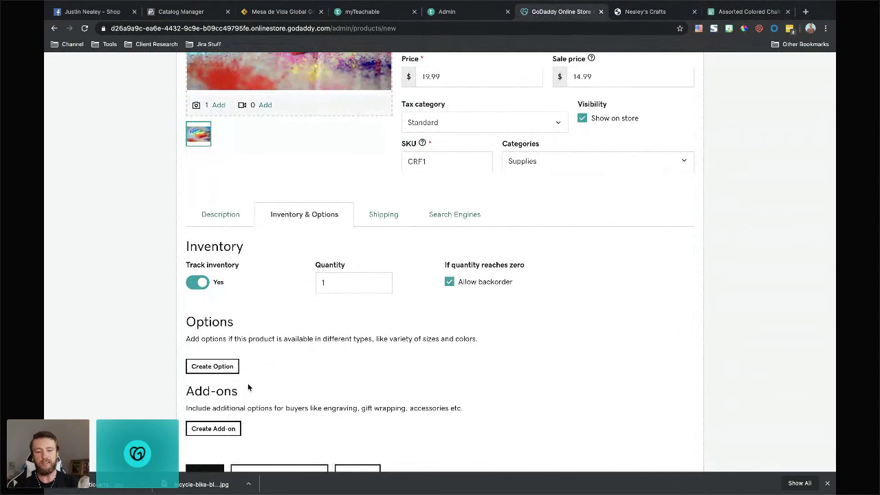
{"action": "left_click", "coordinate": [375, 214]}
{"action": "scroll", "coordinate": [336, 357], "scroll_direction": "down", "scroll_amount": 3}
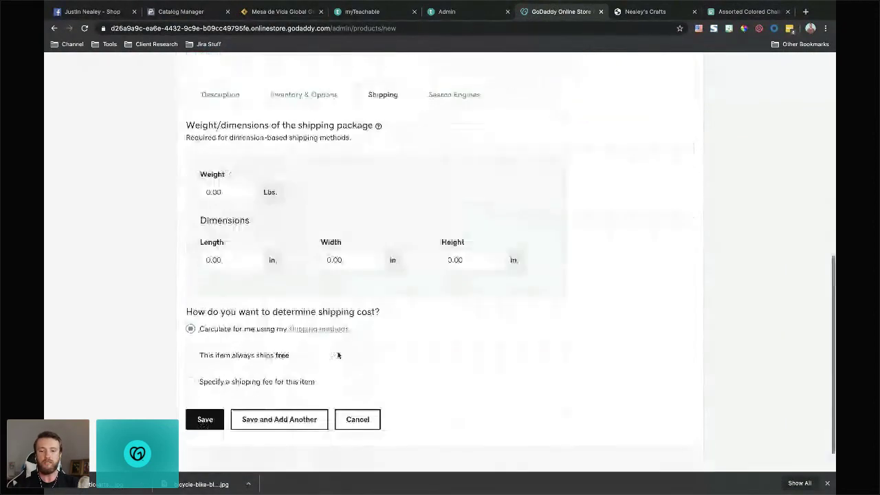
{"action": "scroll", "coordinate": [338, 355], "scroll_direction": "down", "scroll_amount": 1}
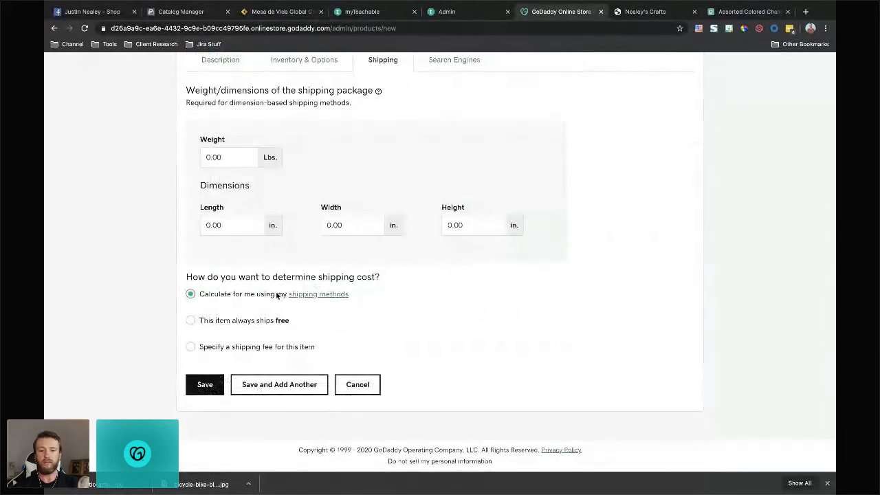
{"action": "scroll", "coordinate": [276, 295], "scroll_direction": "up", "scroll_amount": 3}
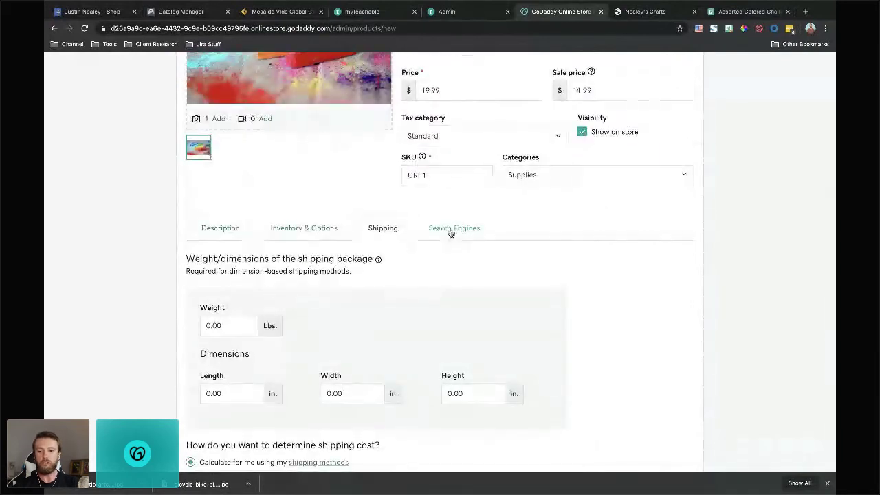
{"action": "left_click", "coordinate": [452, 229]}
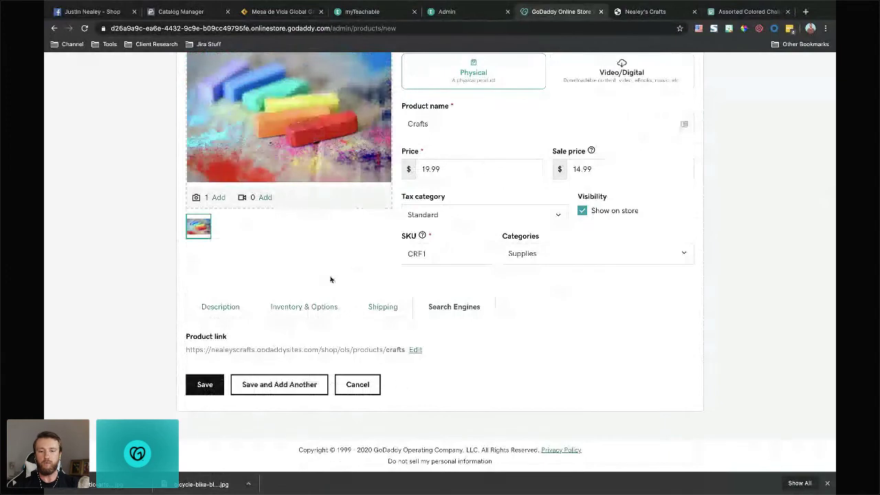
{"action": "left_click", "coordinate": [206, 385]}
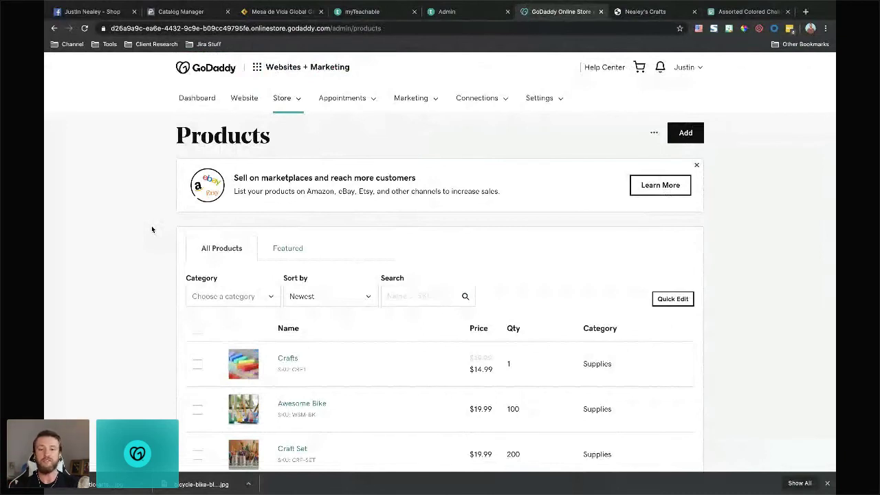
{"action": "scroll", "coordinate": [329, 240], "scroll_direction": "down", "scroll_amount": 1}
{"action": "scroll", "coordinate": [329, 241], "scroll_direction": "up", "scroll_amount": 1}
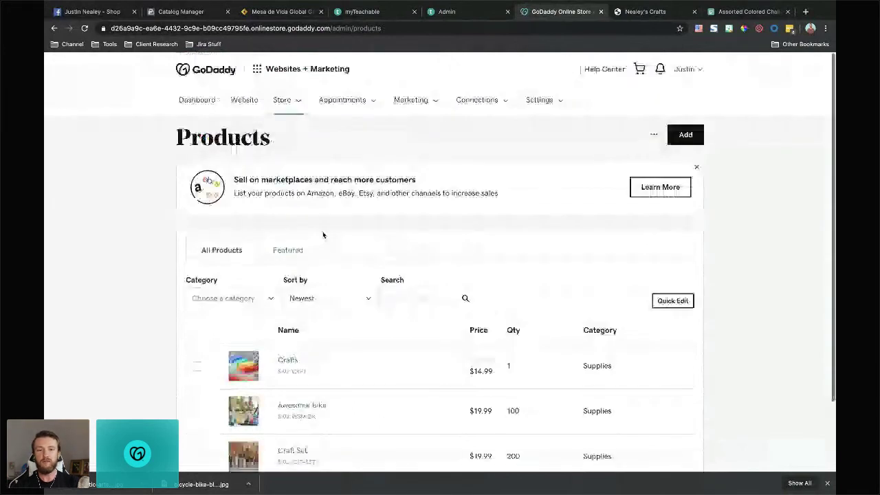
{"action": "left_click", "coordinate": [289, 106]}
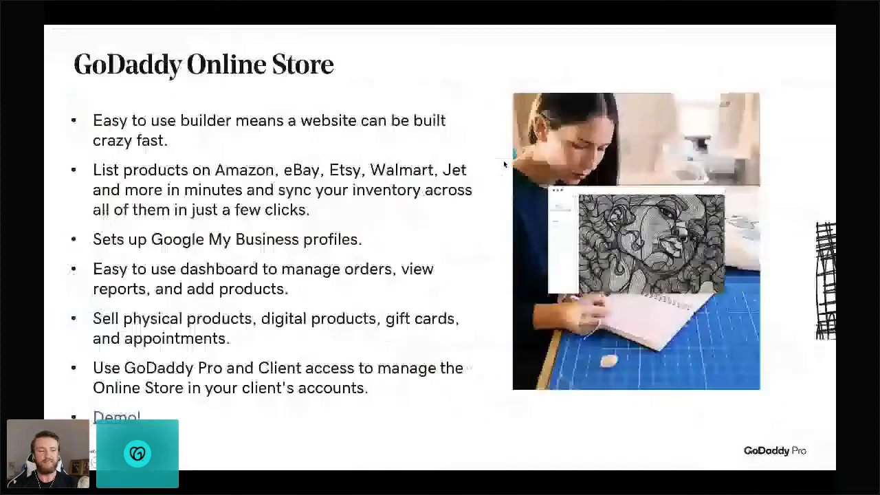
{"action": "key", "text": "Right"}
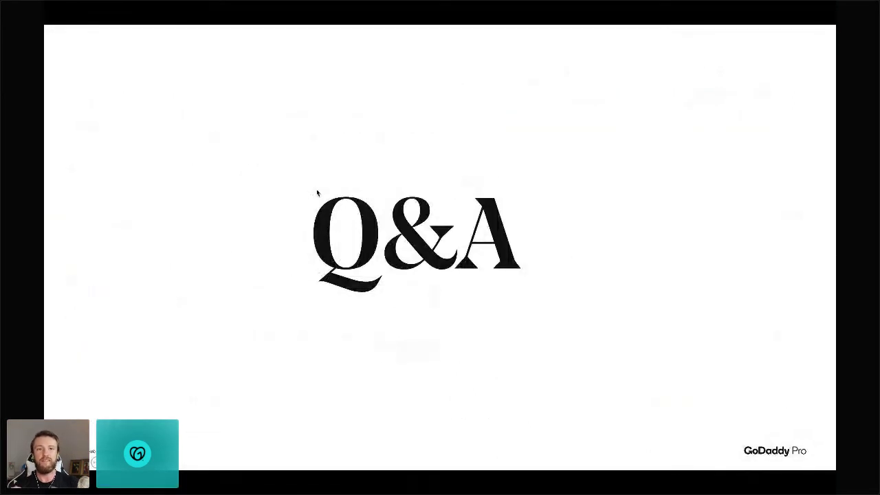